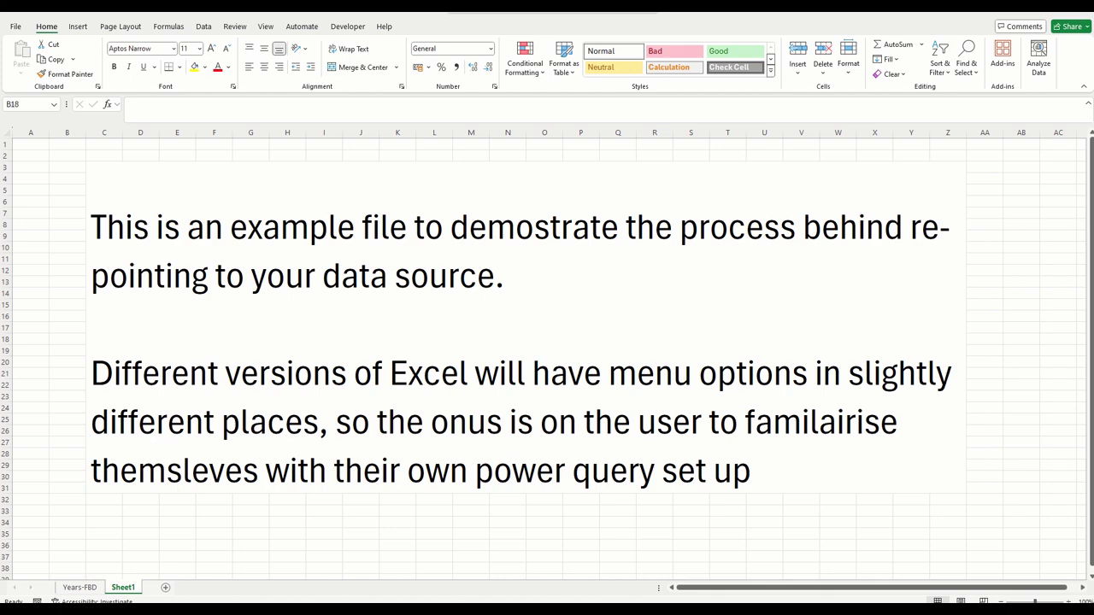
# Place the Years-FBD folder window, showing the Current and Historic workbooks, over the Excel sheet
pyautogui.moveTo(416, 51); pyautogui.dragTo(611, 92)
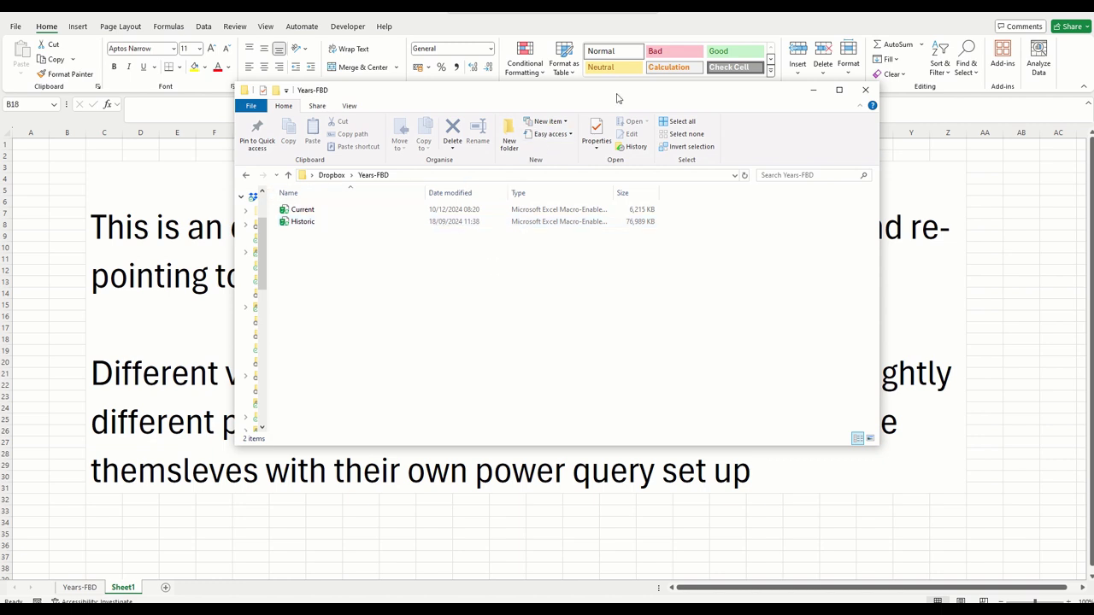
# Minimise the Years-FBD File Explorer window to reveal Sheet1's re-pointing note
pyautogui.press('super+Down')
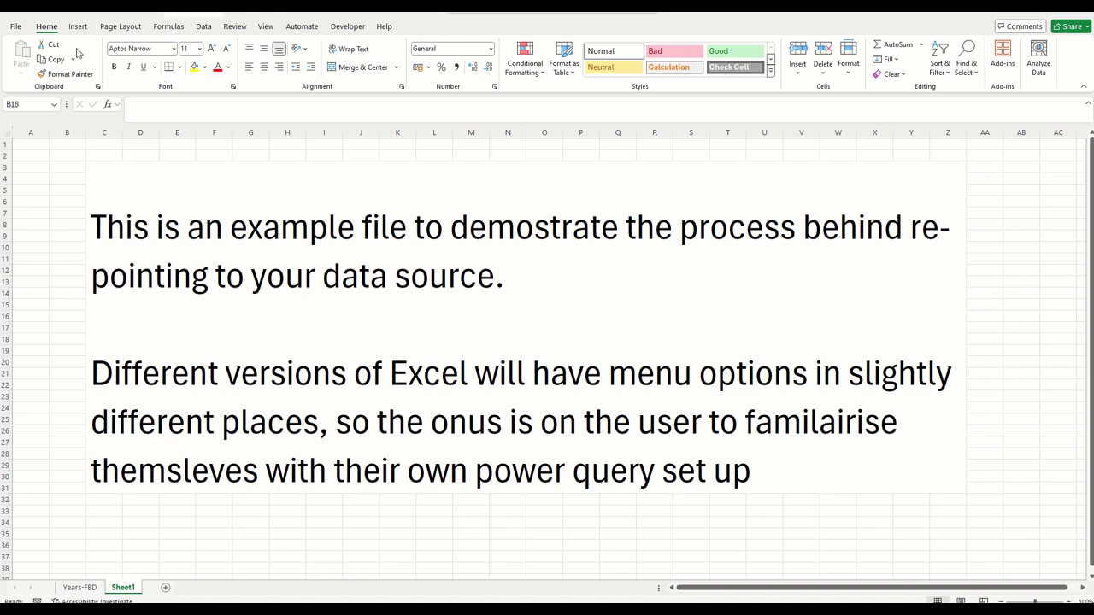
# Confirm in Data Source Settings that the folder source is c:\dropbox\years-fbd, leaving it unchanged
pyautogui.click(205, 31)
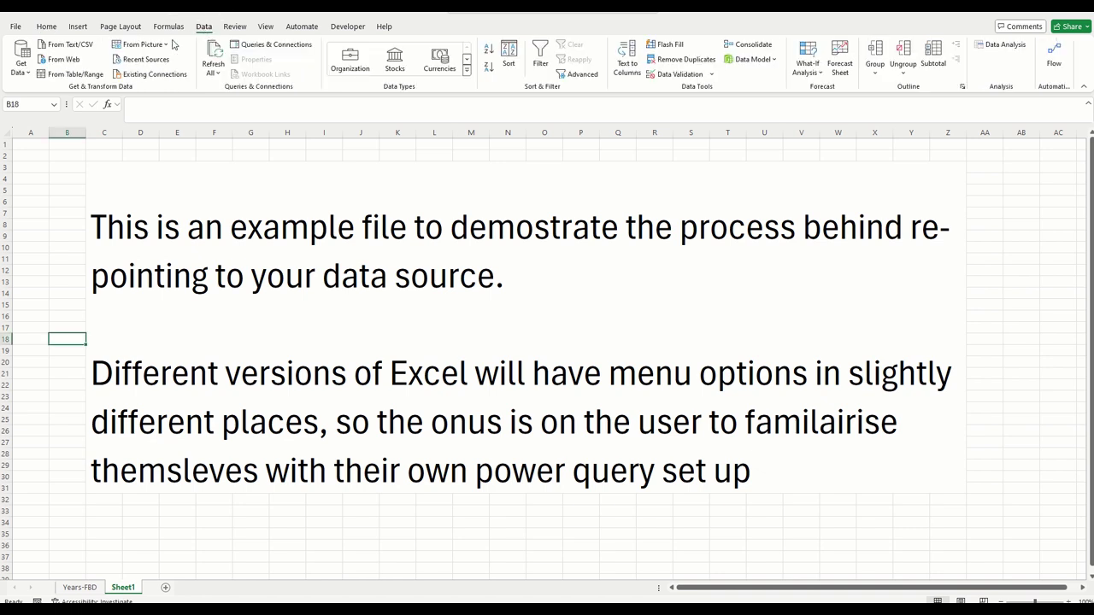
pyautogui.click(24, 73)
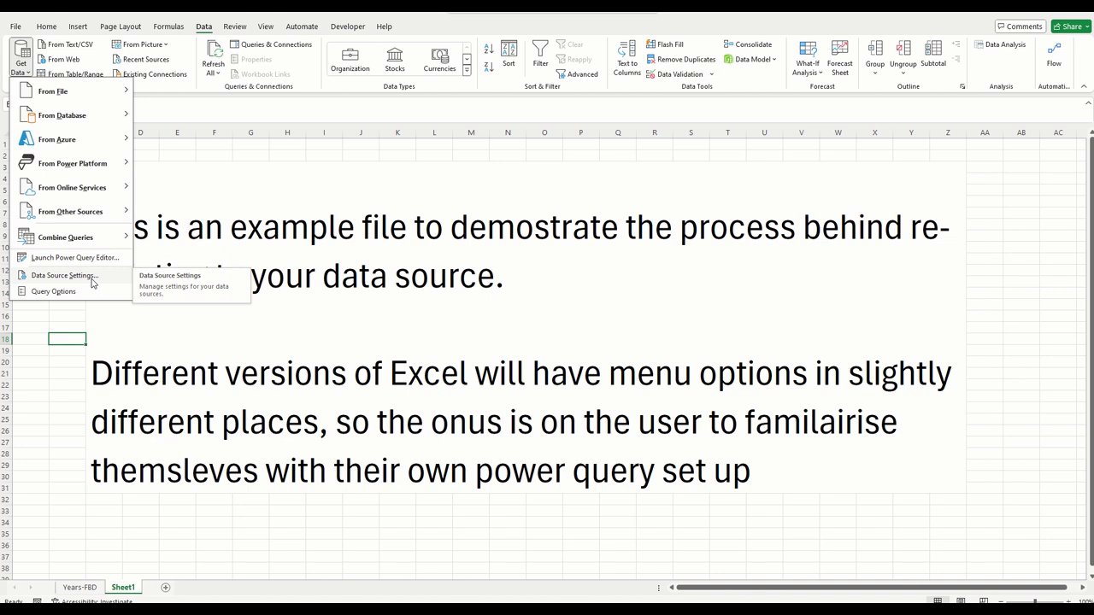
pyautogui.moveTo(104, 102)
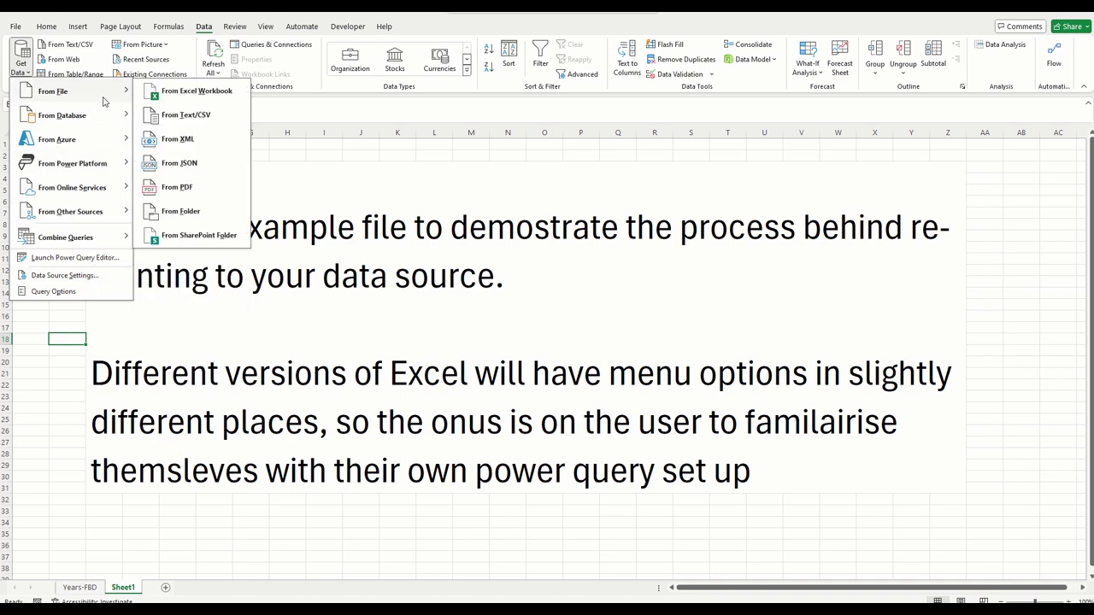
pyautogui.click(64, 275)
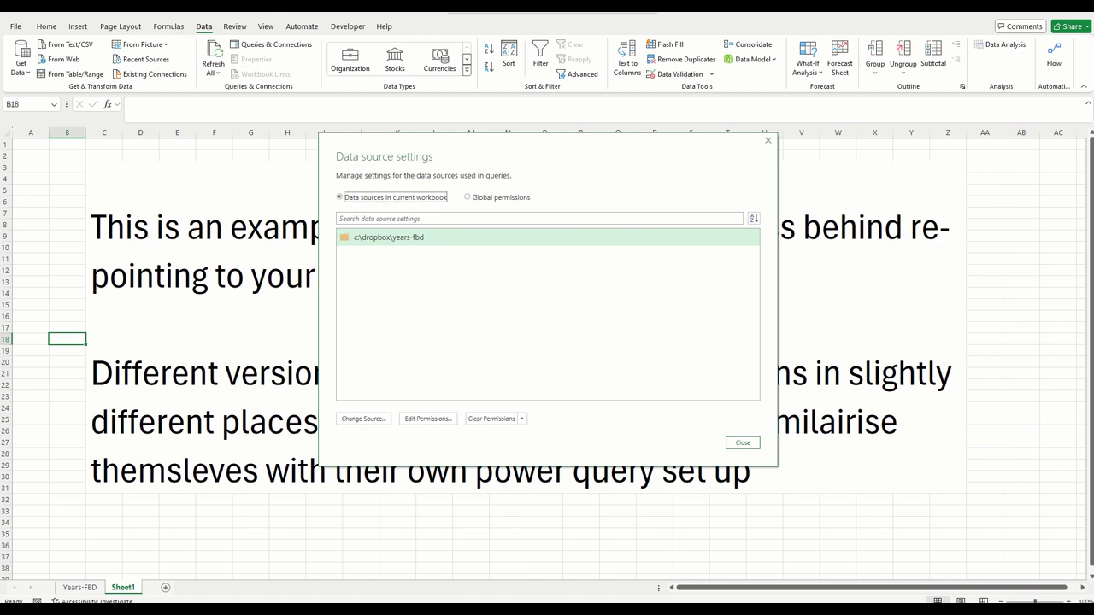
pyautogui.click(363, 418)
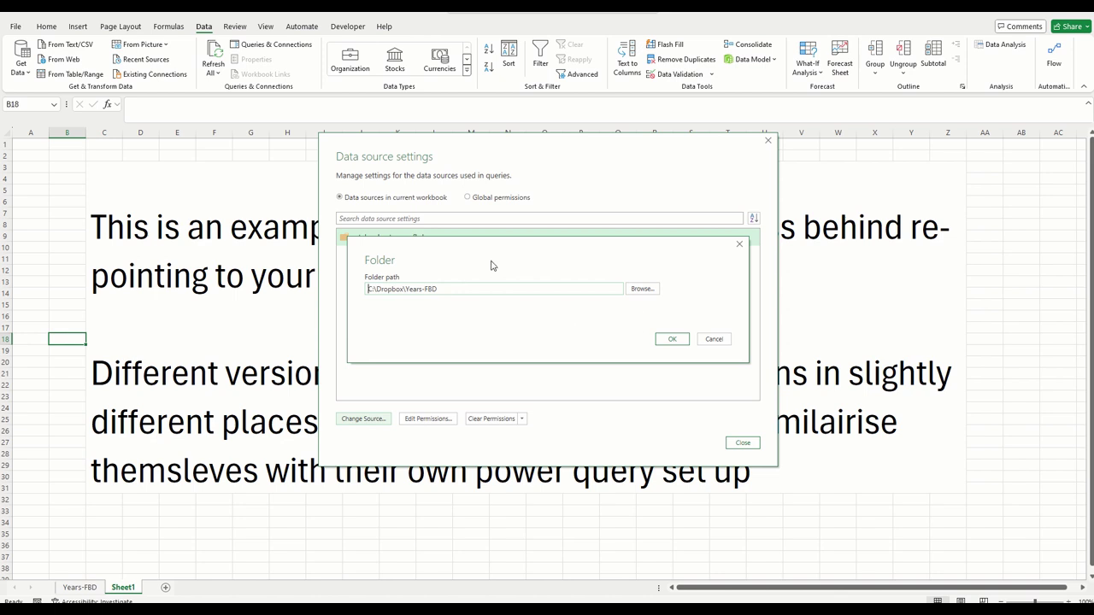
pyautogui.click(723, 340)
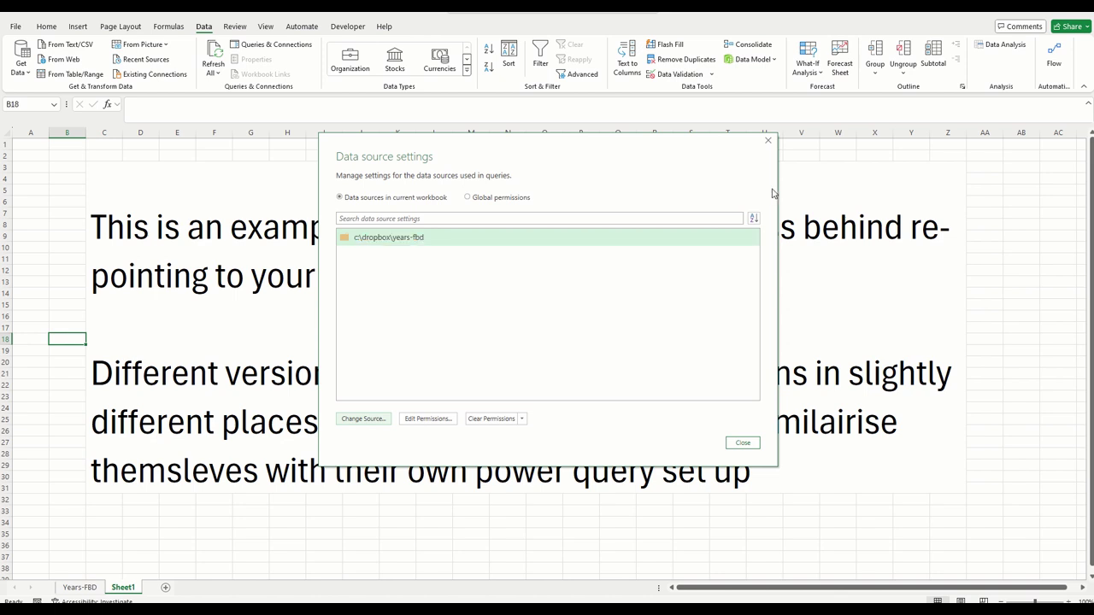
pyautogui.click(768, 143)
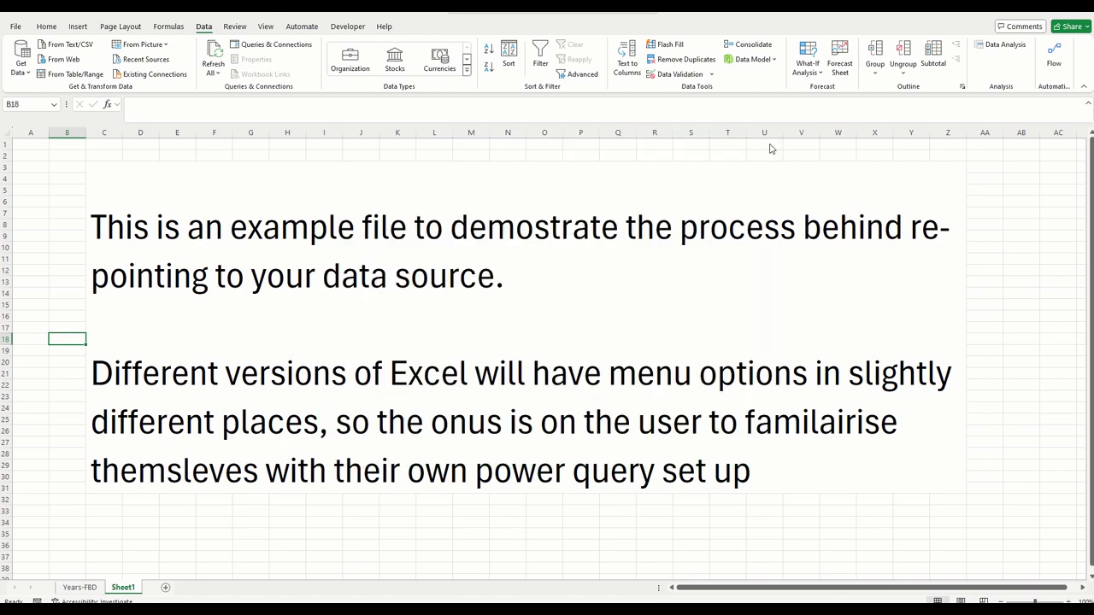
# Launch Power Query Editor and confirm the Years-FBD data source folder in its settings
pyautogui.click(27, 75)
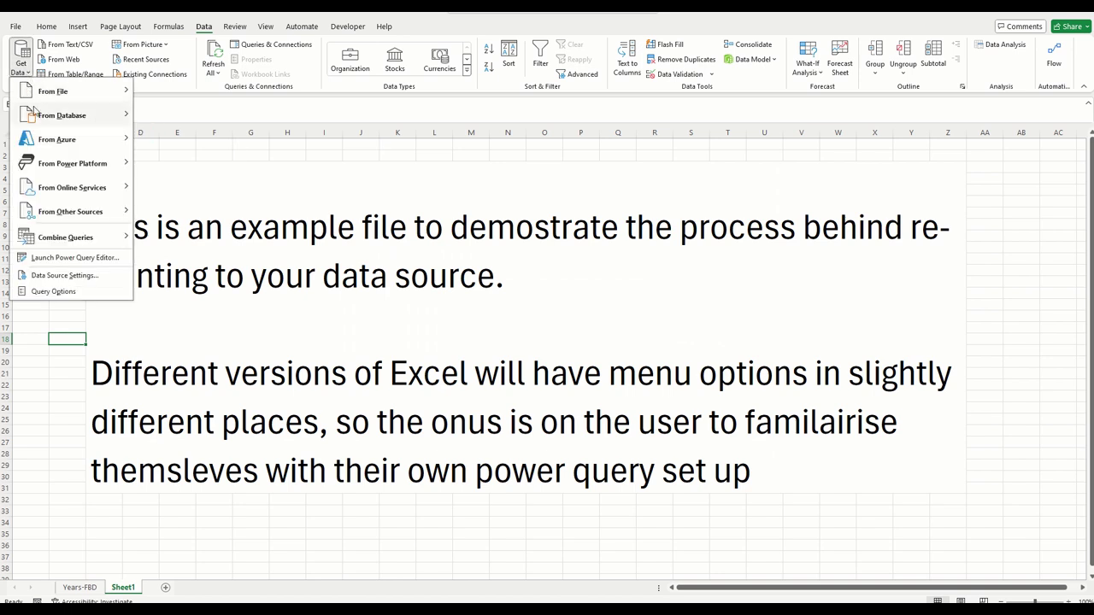
pyautogui.click(92, 258)
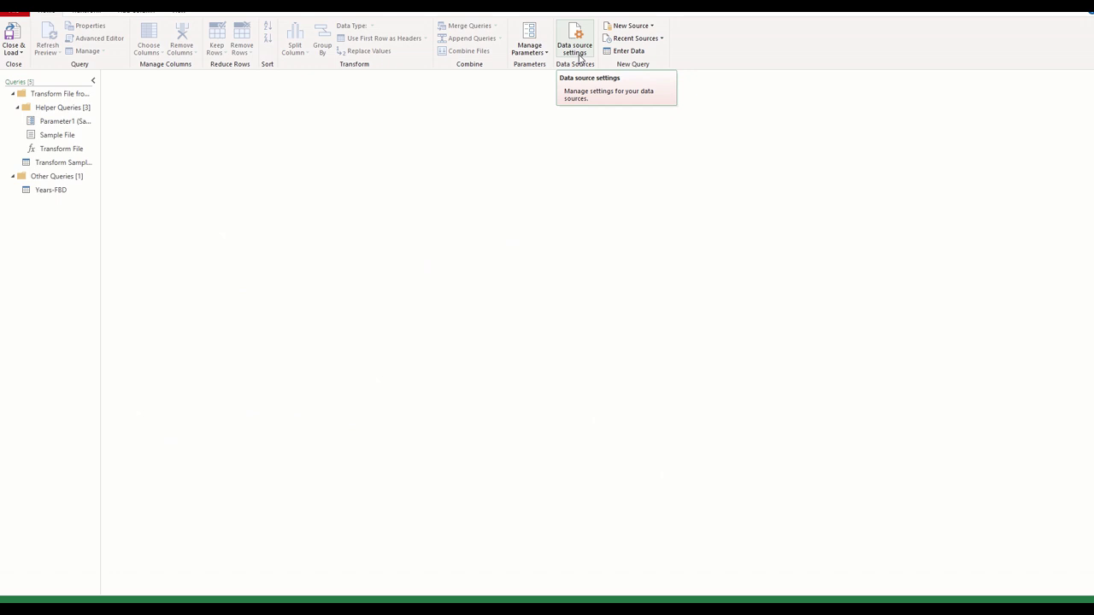
pyautogui.click(577, 53)
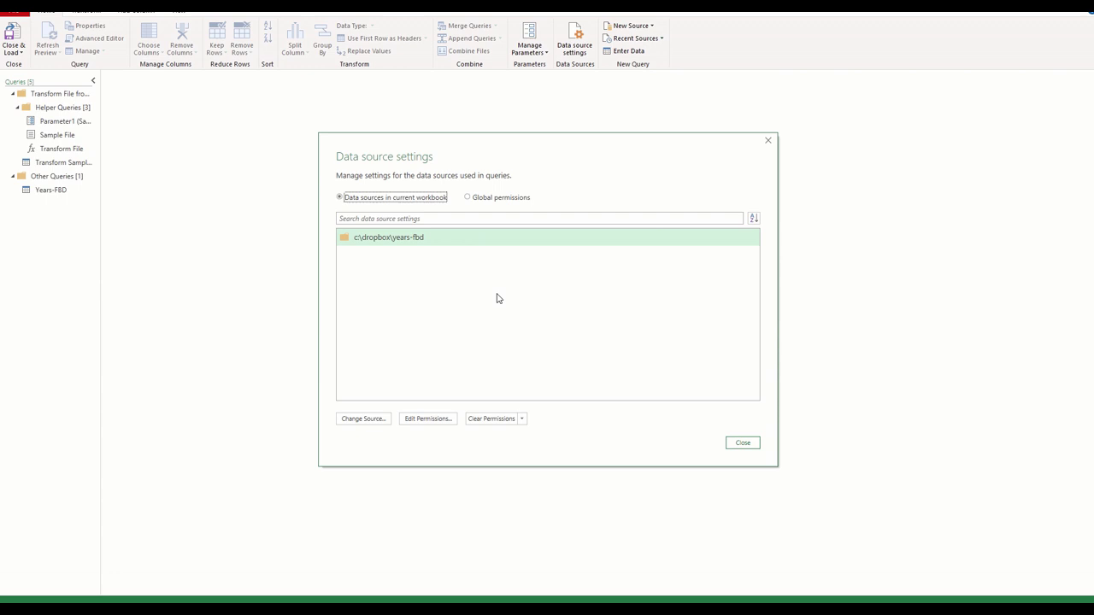
pyautogui.click(742, 443)
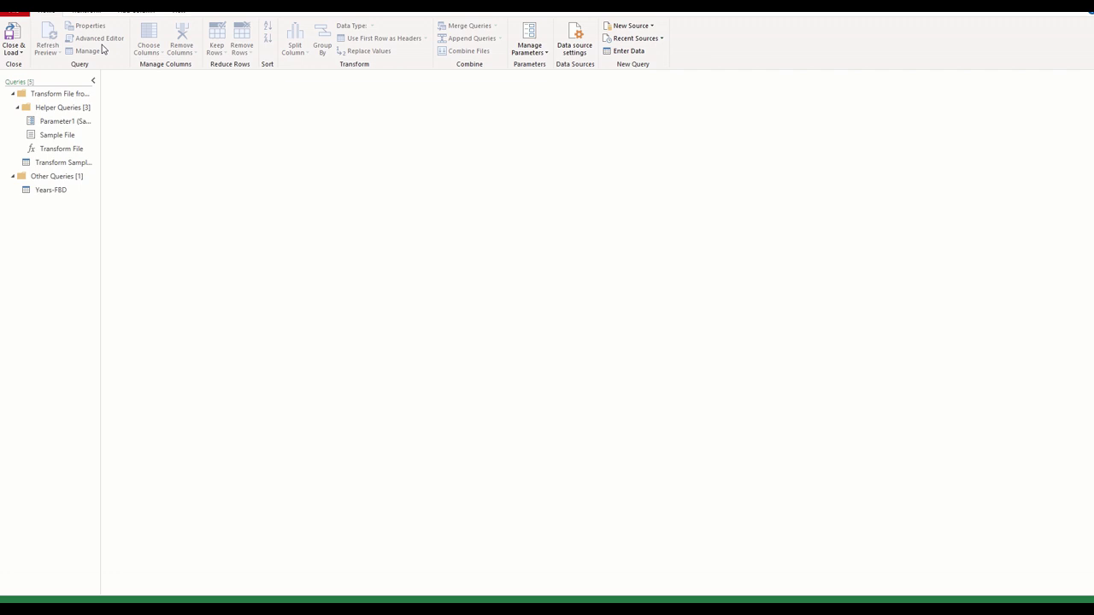
# Look over the Transform and Add Column tools, then close and load the queries
pyautogui.click(85, 11)
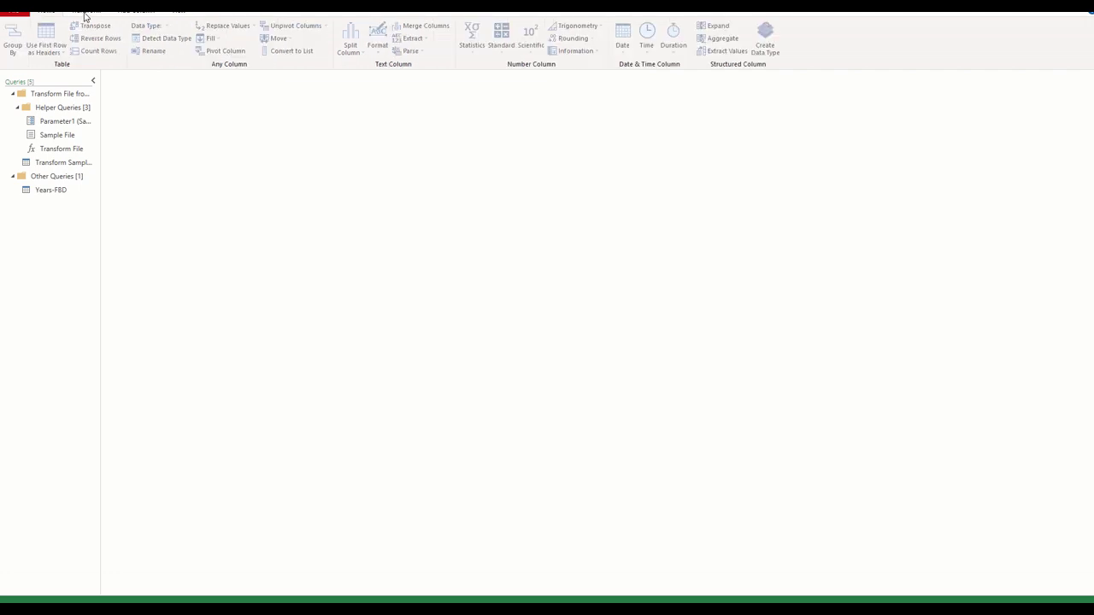
pyautogui.click(129, 12)
pyautogui.click(47, 13)
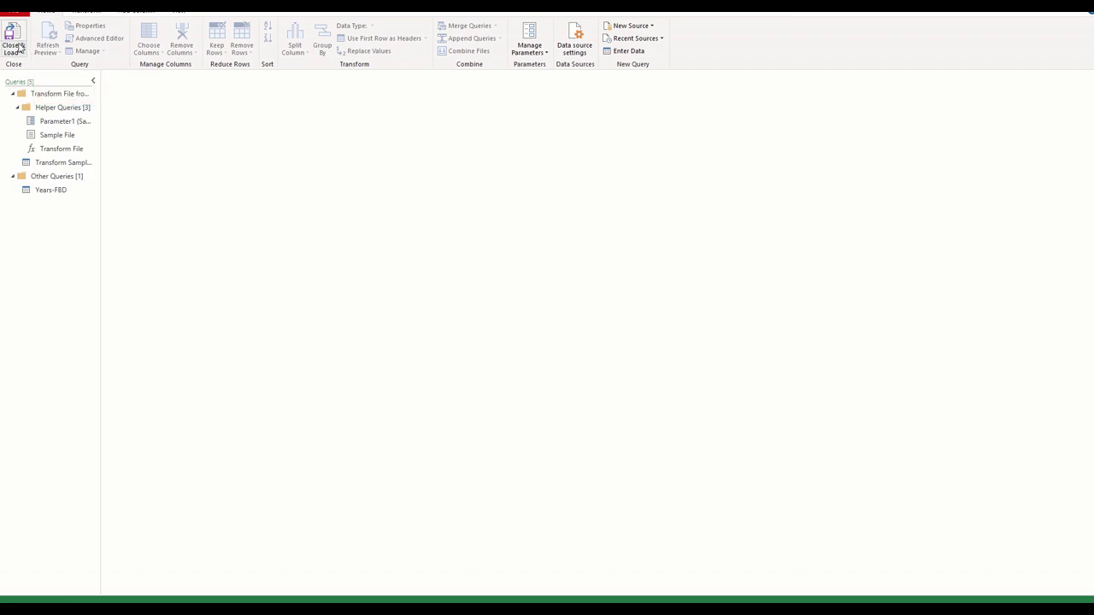
pyautogui.click(12, 49)
pyautogui.click(41, 65)
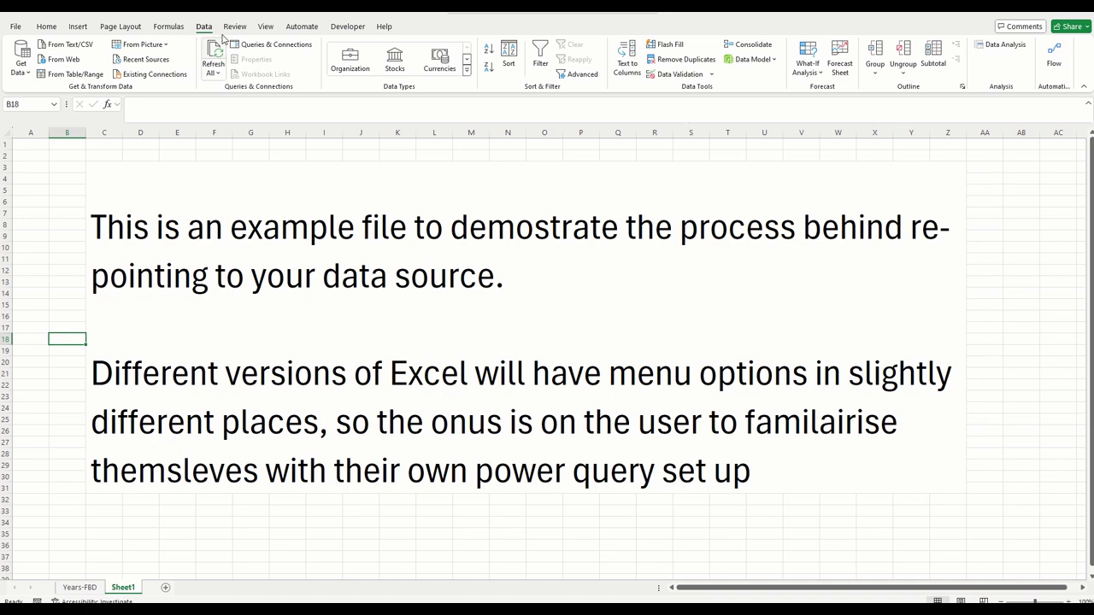
# Check in Queries & Connections that Years-FBD holds 227,111 rows, then close the pane
pyautogui.click(268, 47)
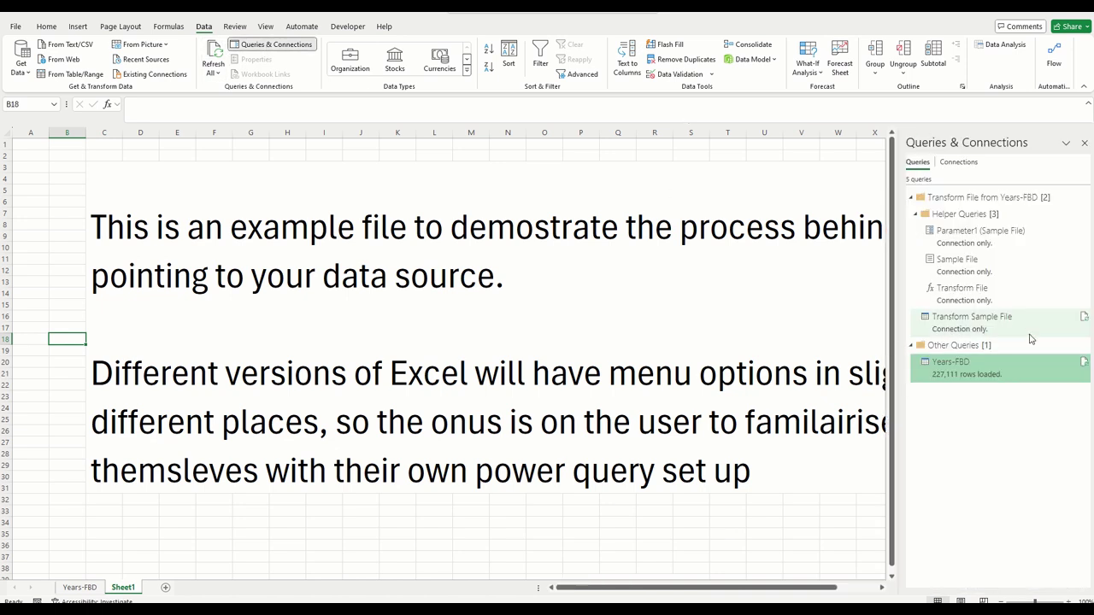
pyautogui.moveTo(1004, 375)
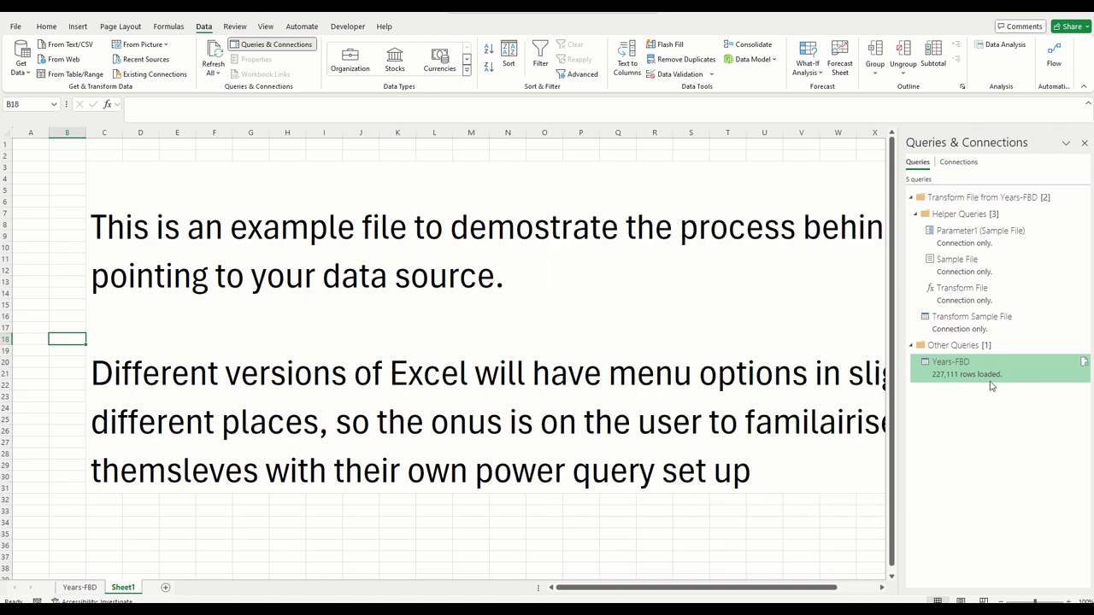
pyautogui.click(1084, 145)
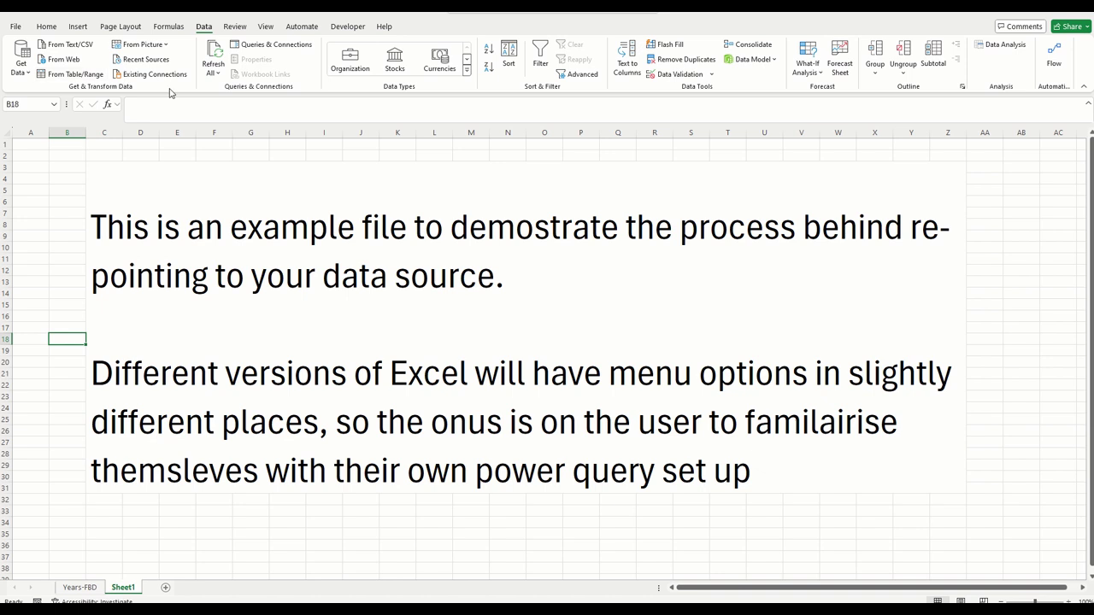
# Reopen Power Query Editor, preview the Years-FBD query data, and close and load it
pyautogui.click(34, 75)
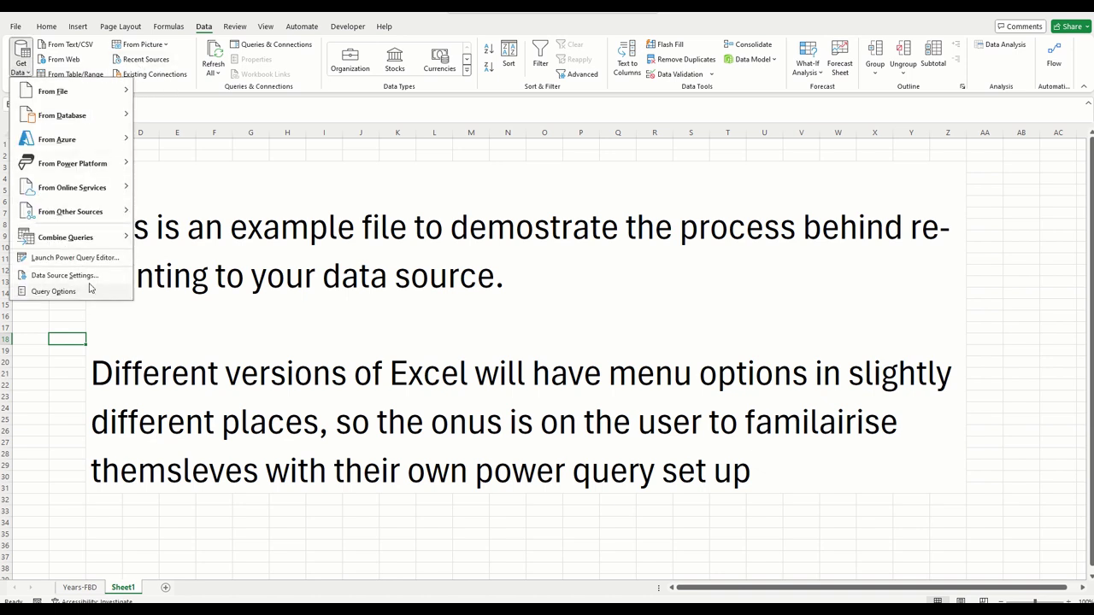
pyautogui.click(89, 258)
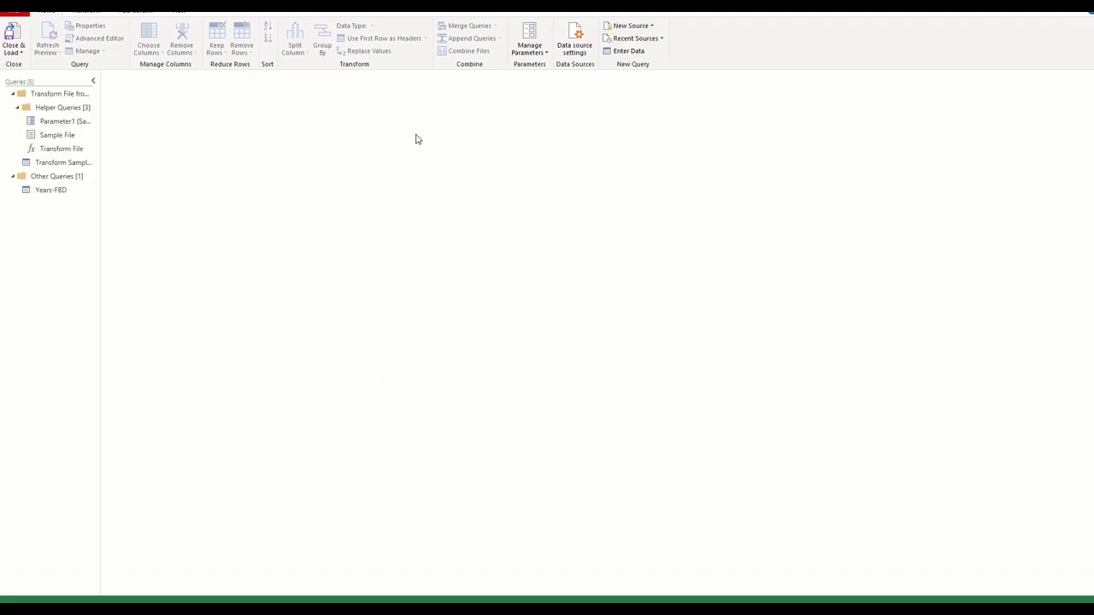
pyautogui.click(56, 190)
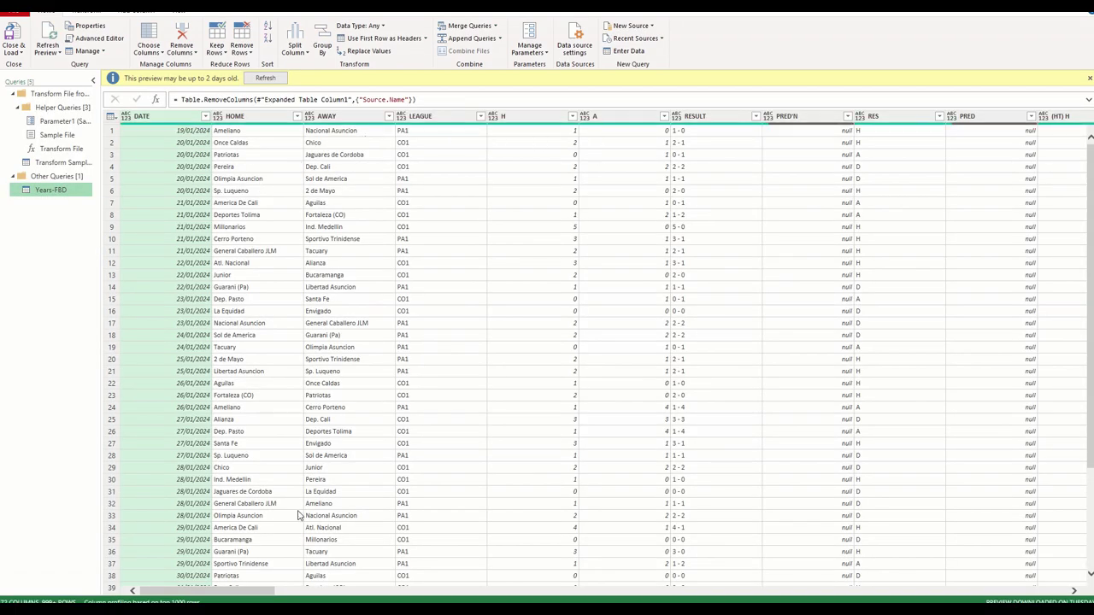
pyautogui.moveTo(263, 590); pyautogui.dragTo(419, 598)
pyautogui.click(23, 53)
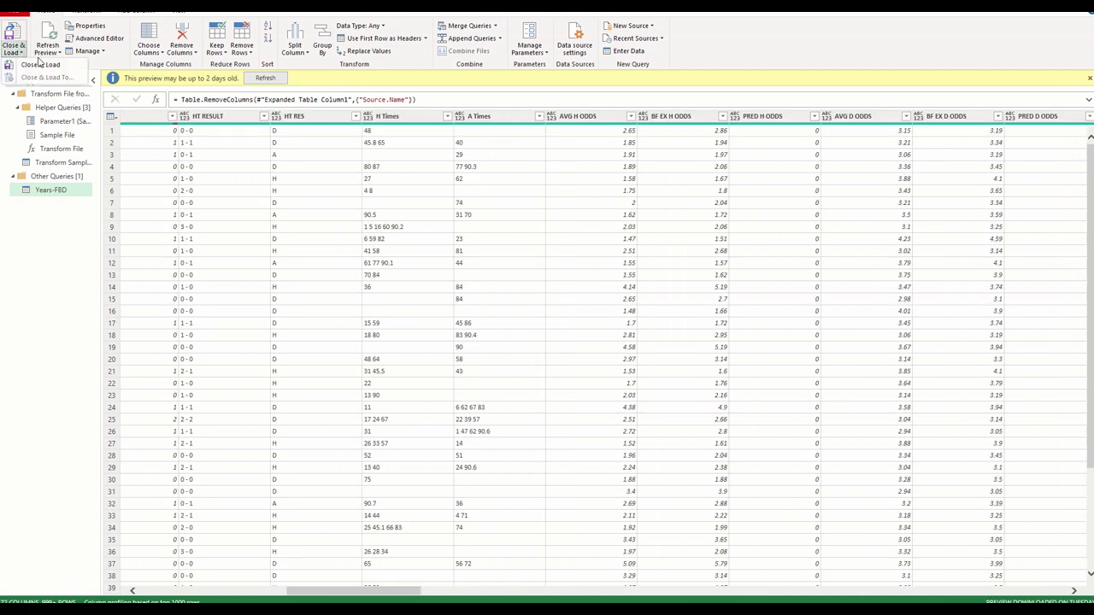
pyautogui.click(30, 66)
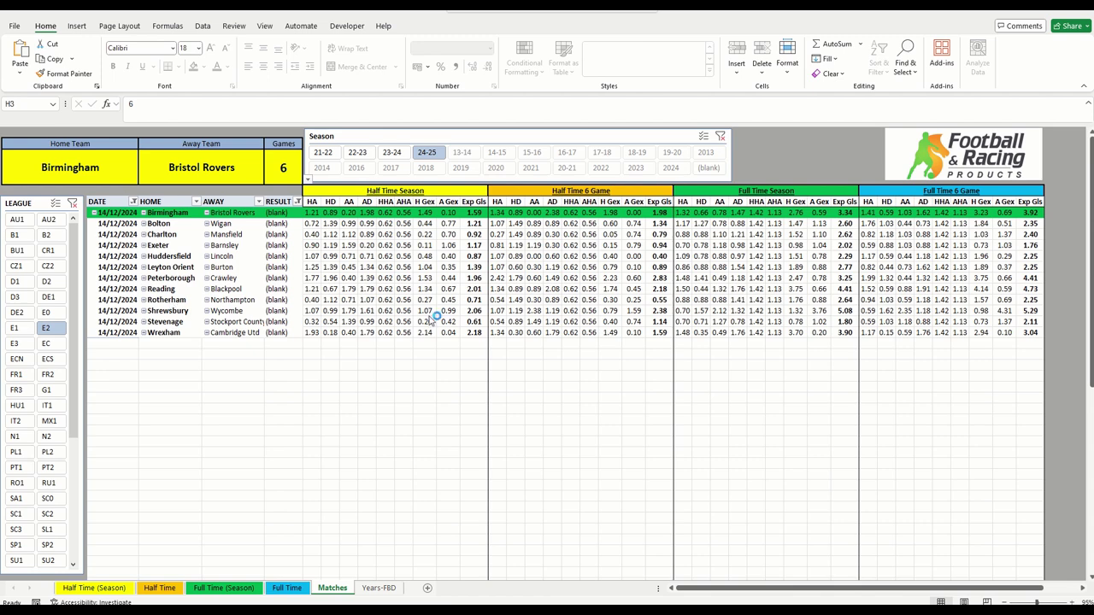
# On the Years-FBD sheet, inspect the H Game COUNTIFS formula in BU4 and its column
pyautogui.click(379, 588)
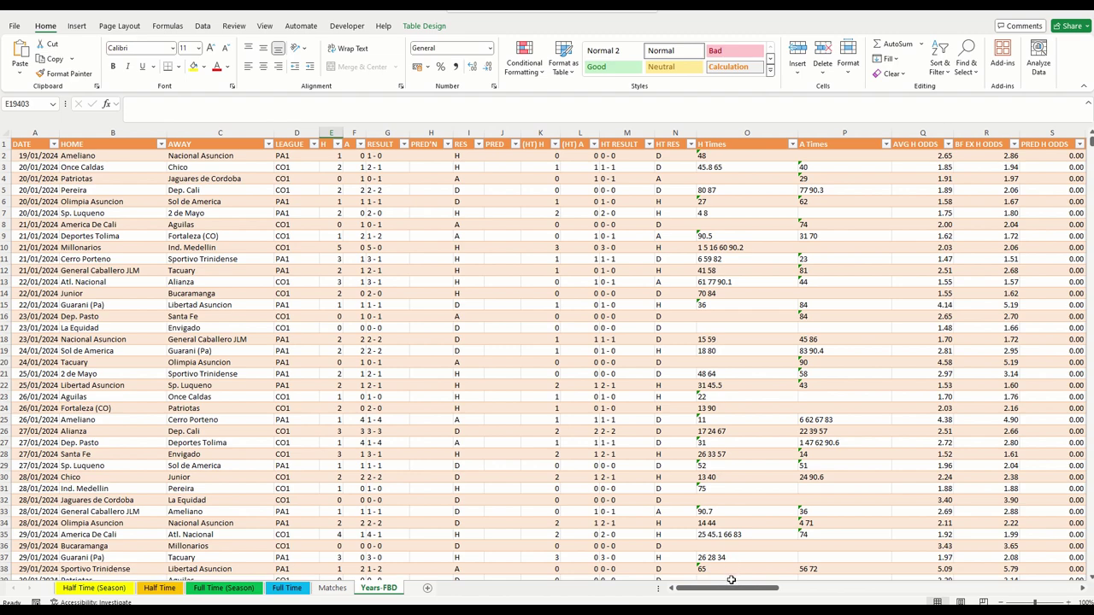
pyautogui.moveTo(732, 580); pyautogui.dragTo(1031, 580)
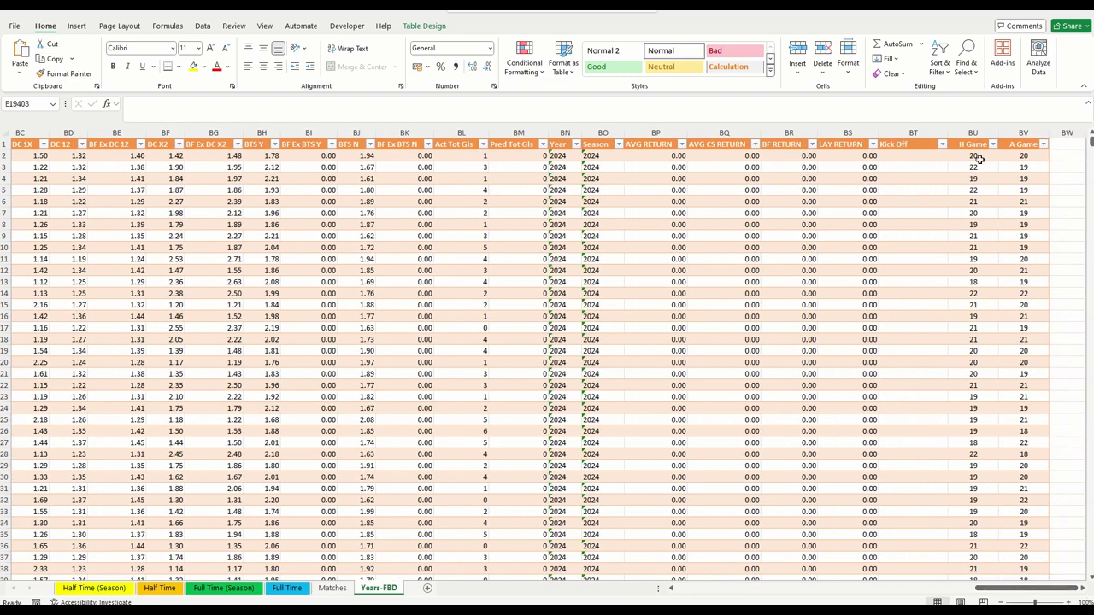
pyautogui.click(962, 176)
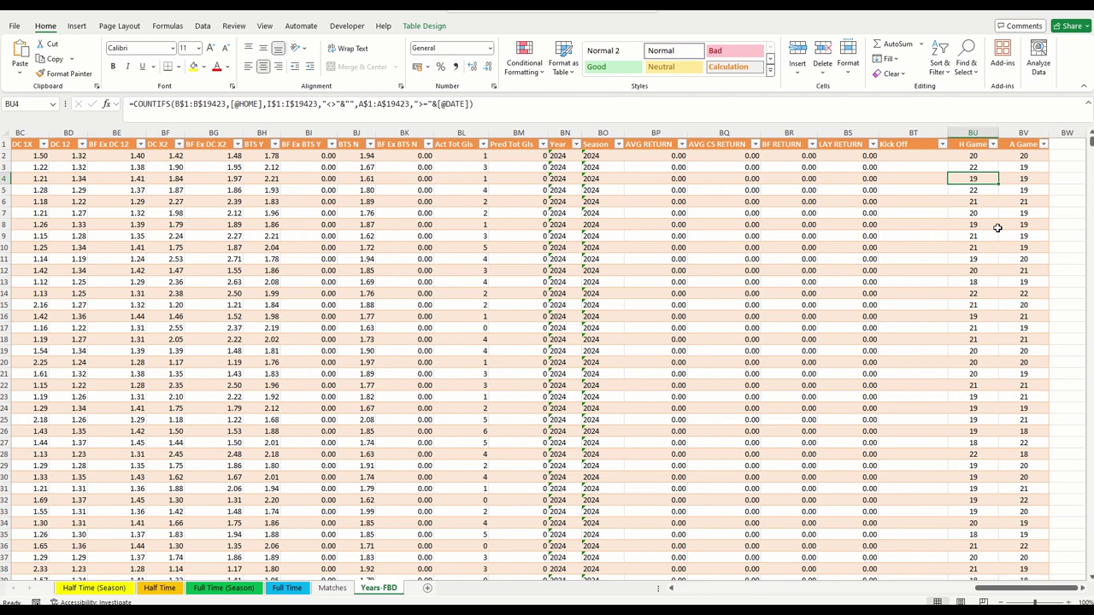
pyautogui.hotkey('ctrl', 'shift', 'Down')
pyautogui.scroll(-2, 997, 228)
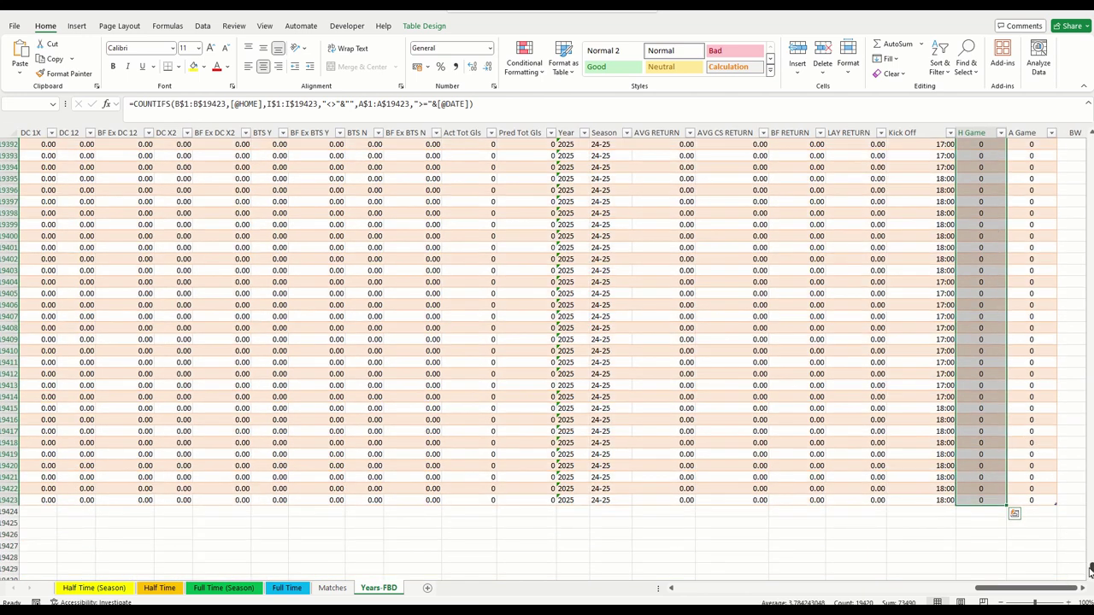
pyautogui.moveTo(1089, 569); pyautogui.dragTo(1090, 571)
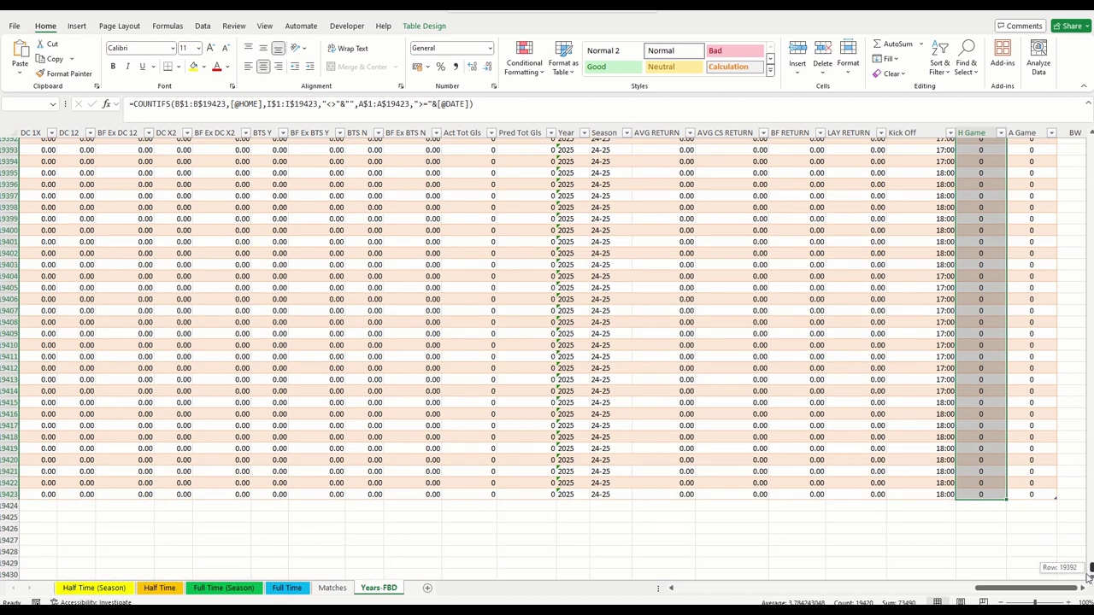
pyautogui.moveTo(1088, 578); pyautogui.dragTo(1090, 137)
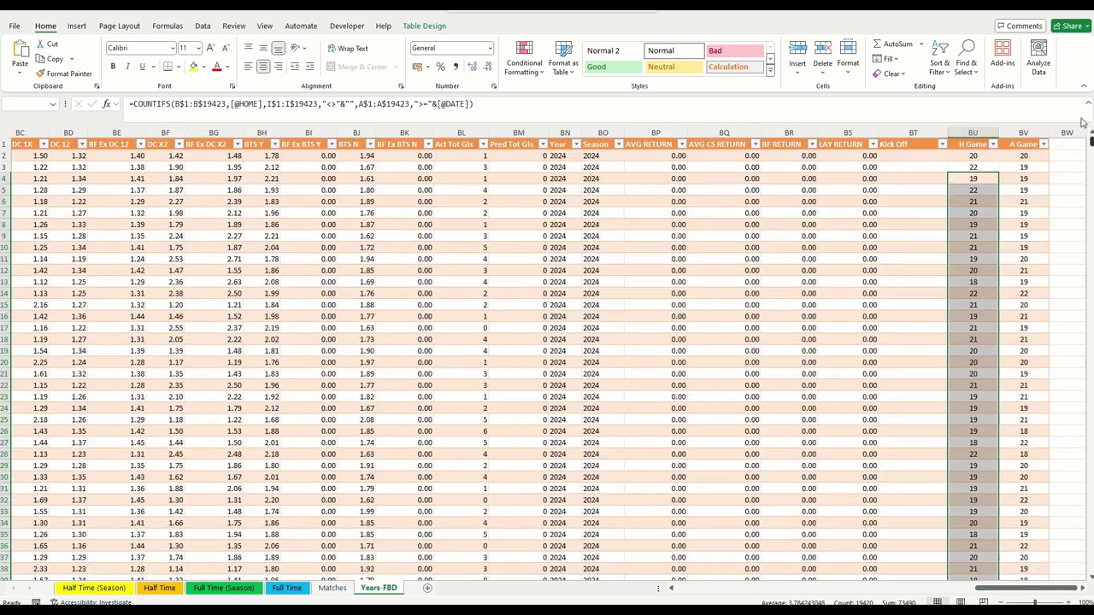
# Review the Kick Off header, the DATE column and the table's last data row, 19423
pyautogui.click(910, 143)
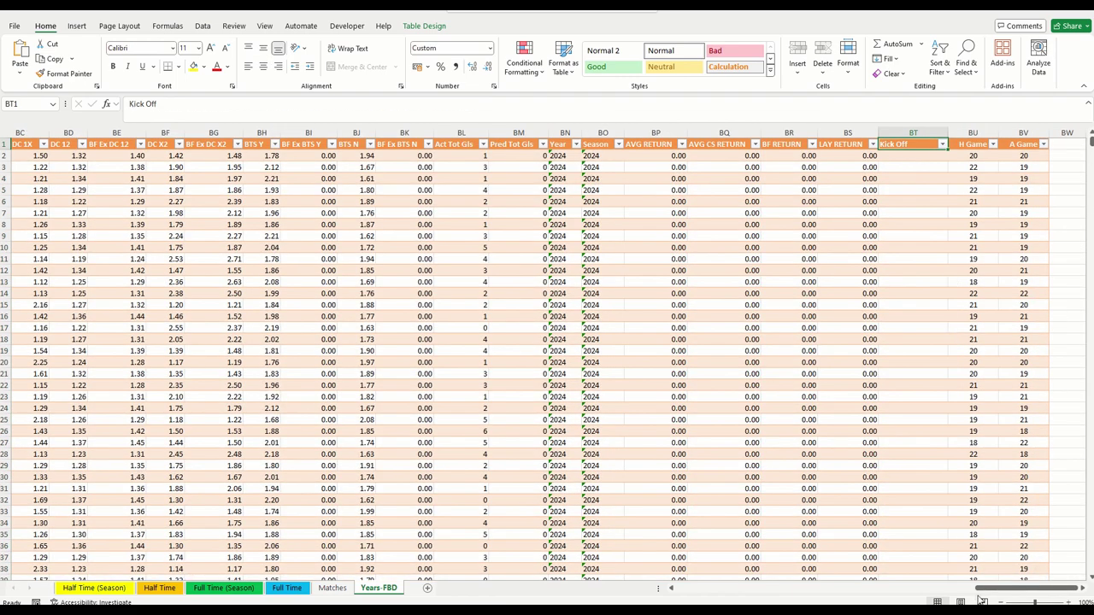
pyautogui.moveTo(980, 590); pyautogui.dragTo(556, 590)
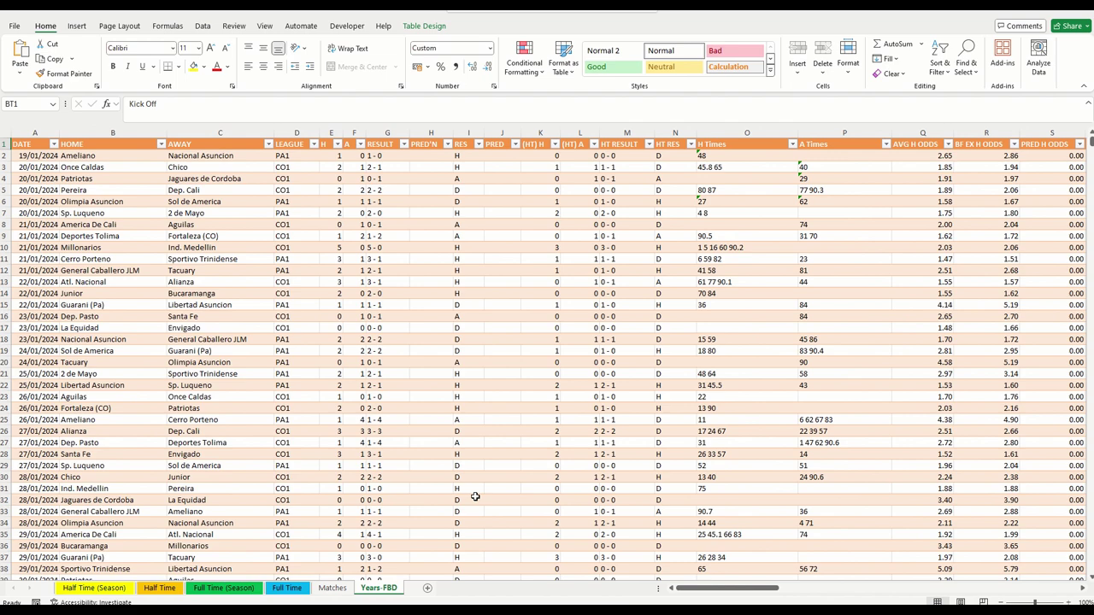
pyautogui.click(39, 147)
pyautogui.moveTo(743, 588); pyautogui.dragTo(1052, 591)
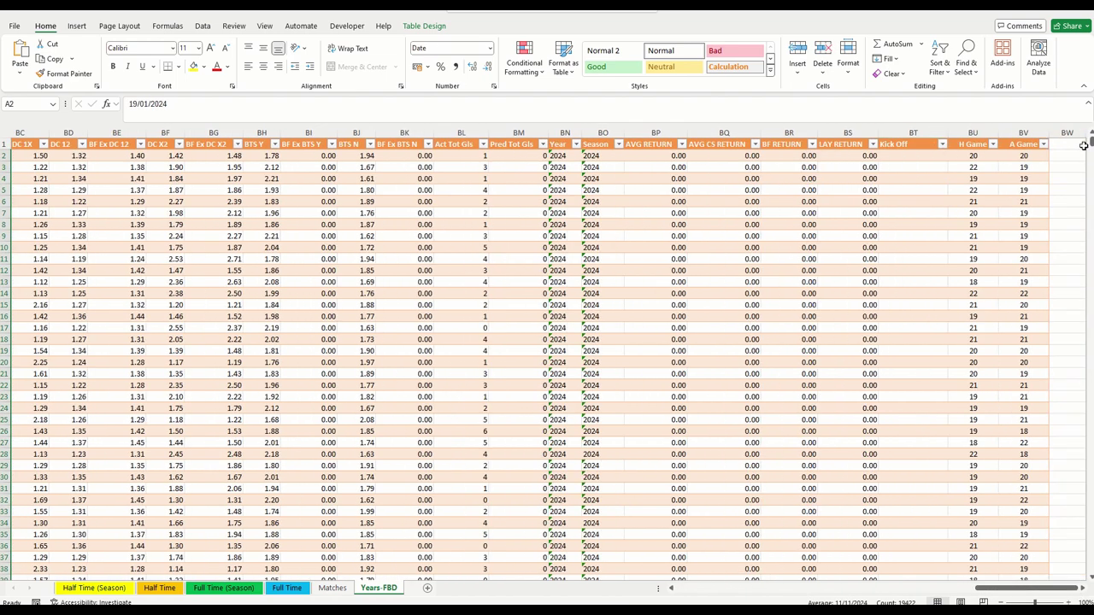
pyautogui.moveTo(1088, 144); pyautogui.dragTo(1076, 591)
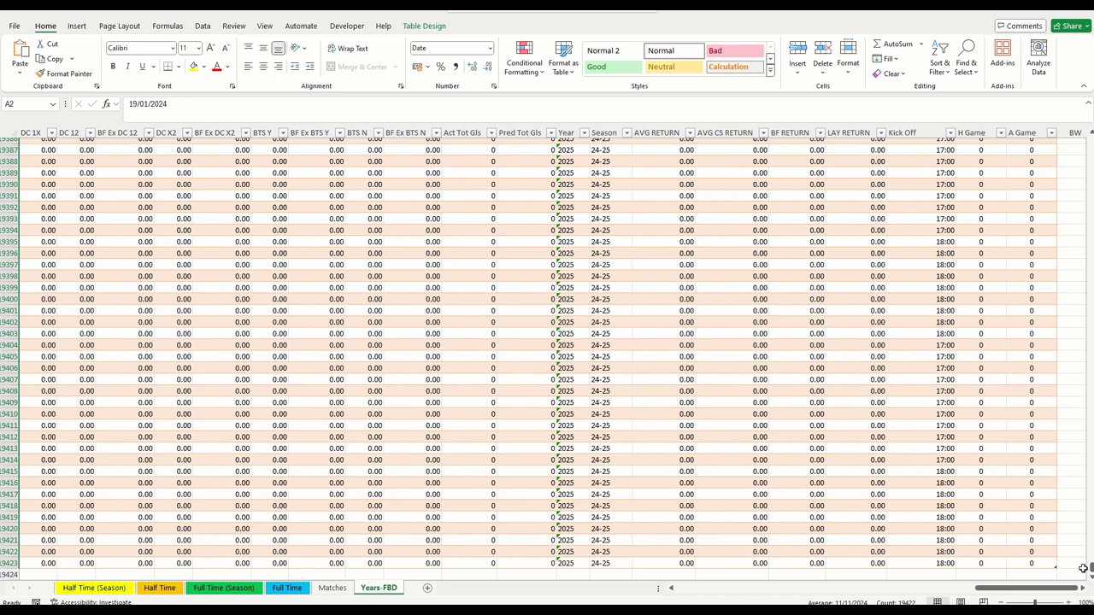
pyautogui.click(12, 563)
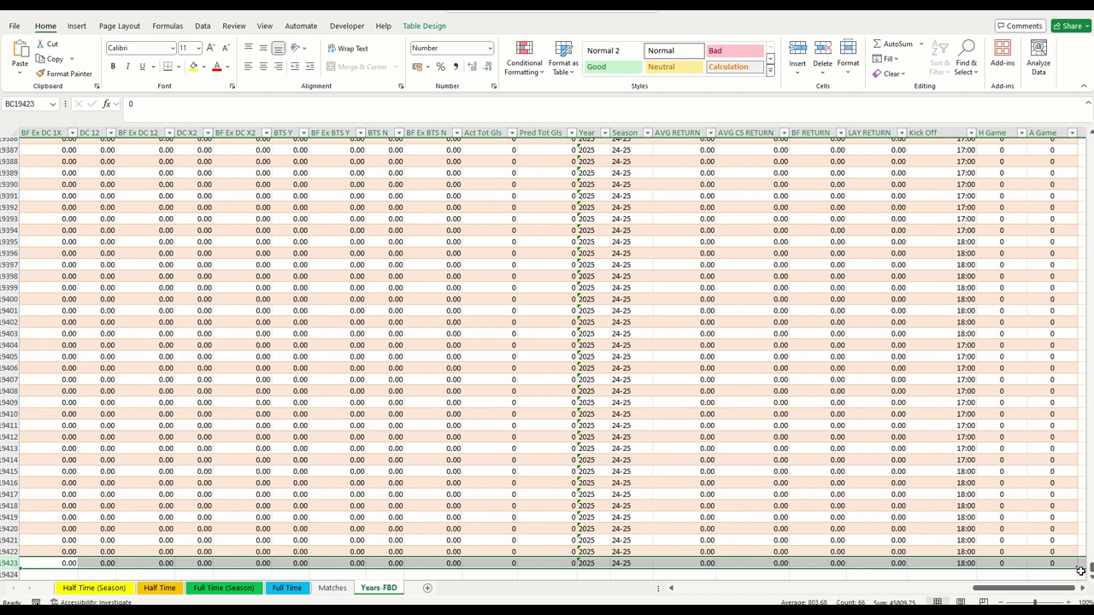
pyautogui.moveTo(1090, 568); pyautogui.dragTo(1062, 145)
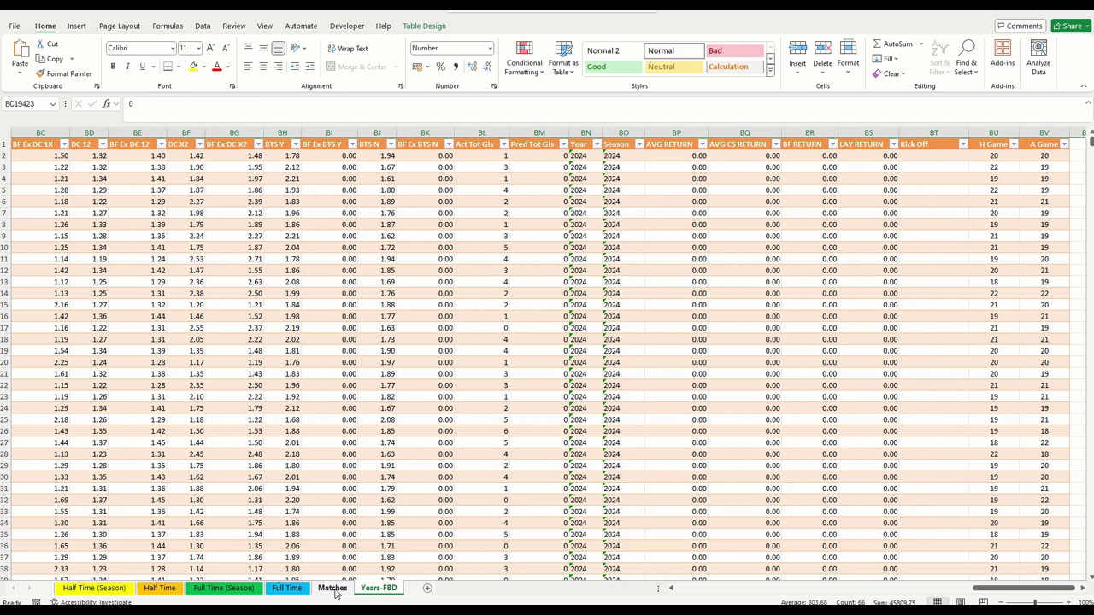
# Go back to the Matches dashboard showing Leeds versus Middlesbrough over 6 games
pyautogui.click(333, 589)
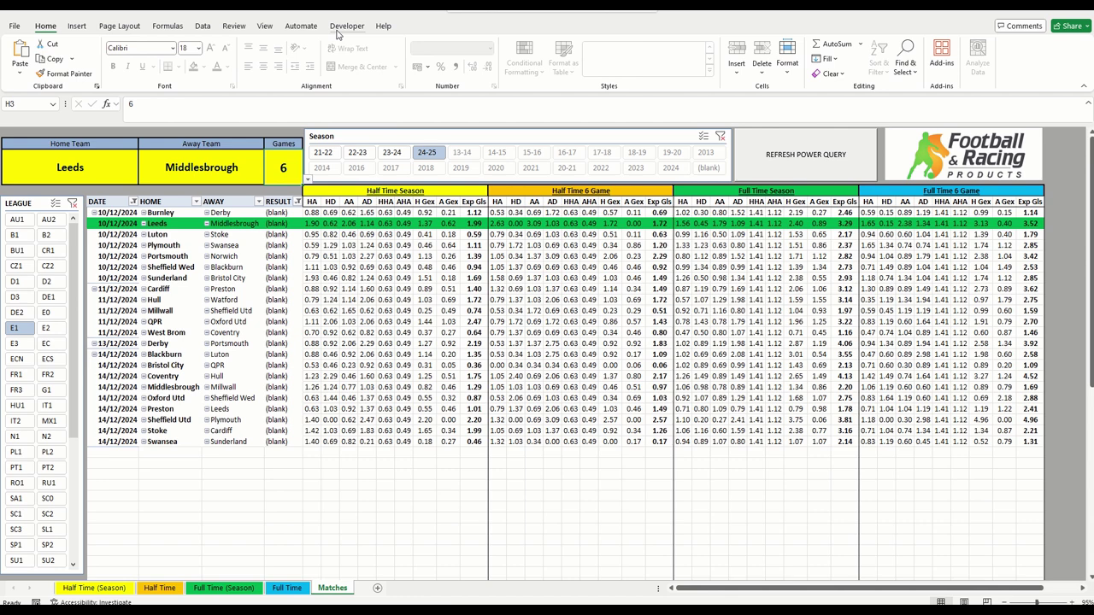
# Edit the Years-FBD query from Queries & Connections in a maximised Power Query Editor
pyautogui.click(205, 28)
pyautogui.click(245, 45)
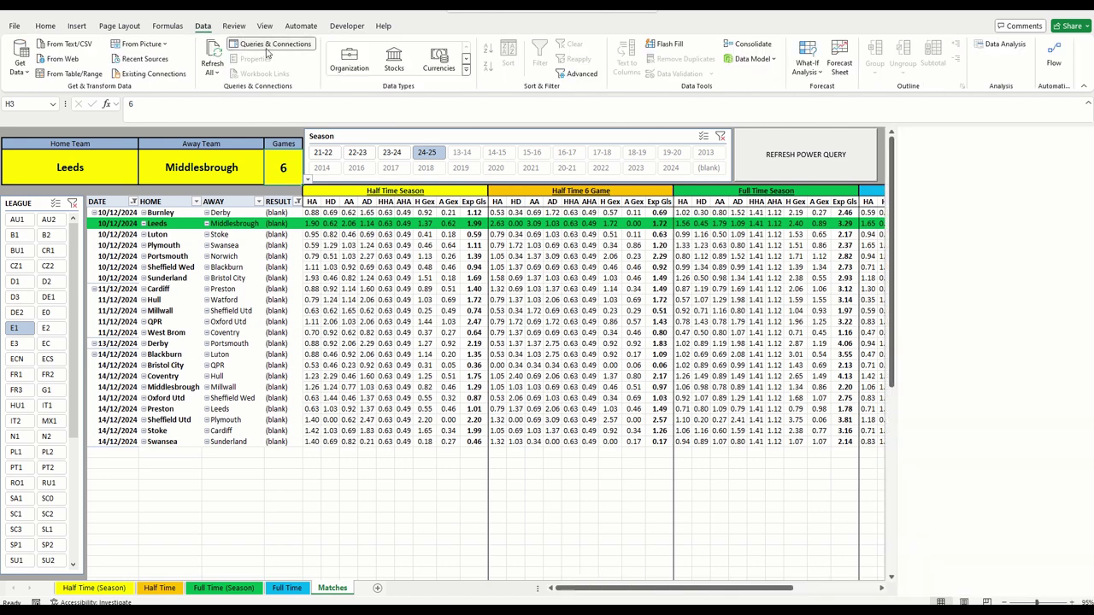
pyautogui.rightClick(970, 374)
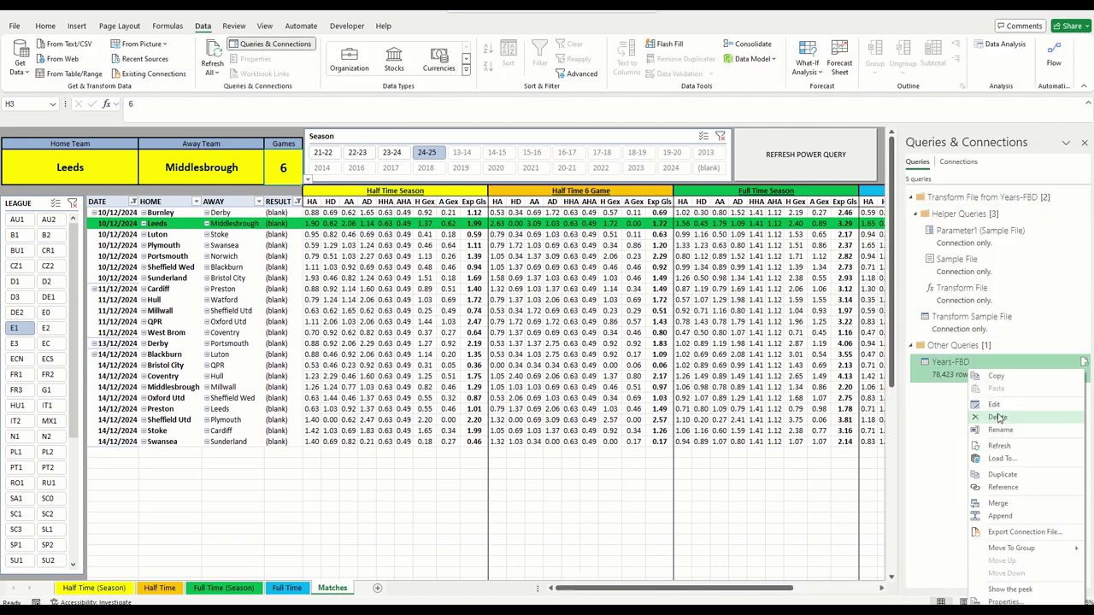
pyautogui.click(993, 404)
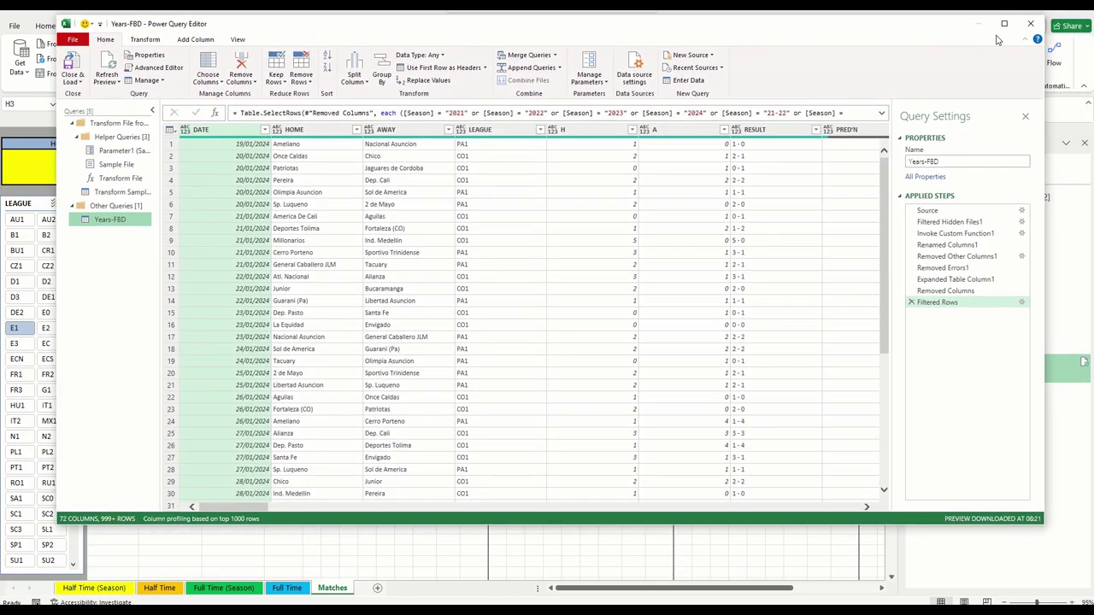
pyautogui.click(1004, 24)
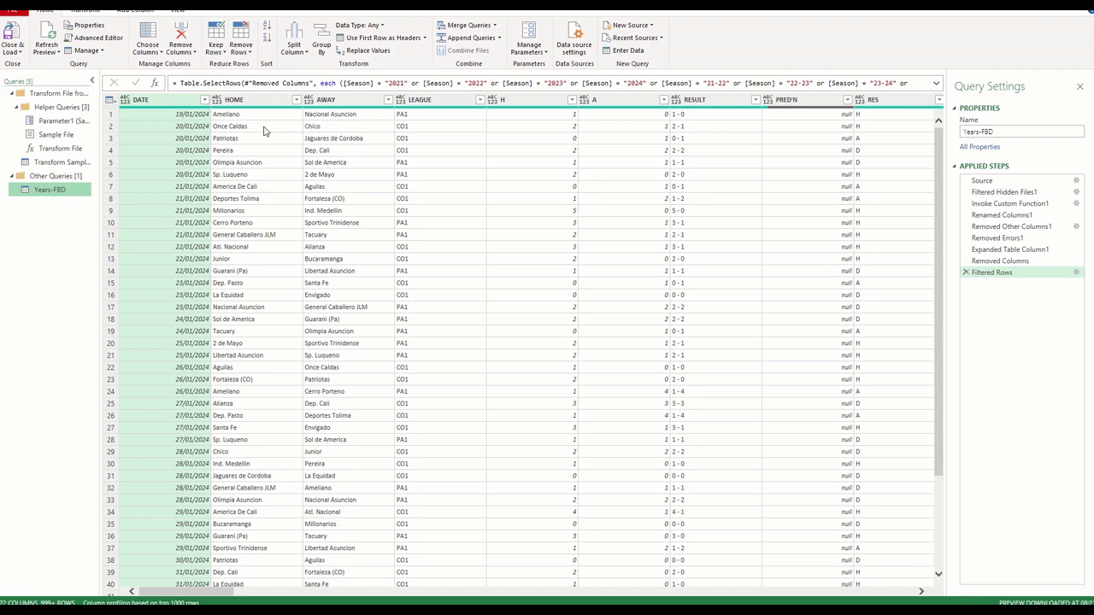
# Review the Season column's filter values without changing them
pyautogui.moveTo(211, 592); pyautogui.dragTo(905, 602)
pyautogui.click(468, 100)
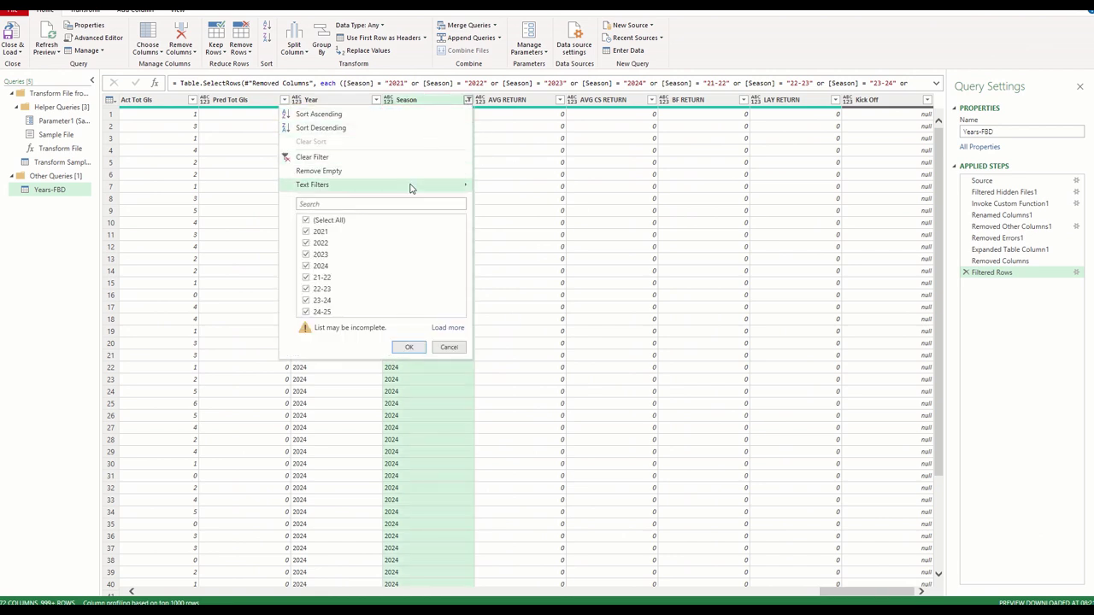
pyautogui.moveTo(411, 188)
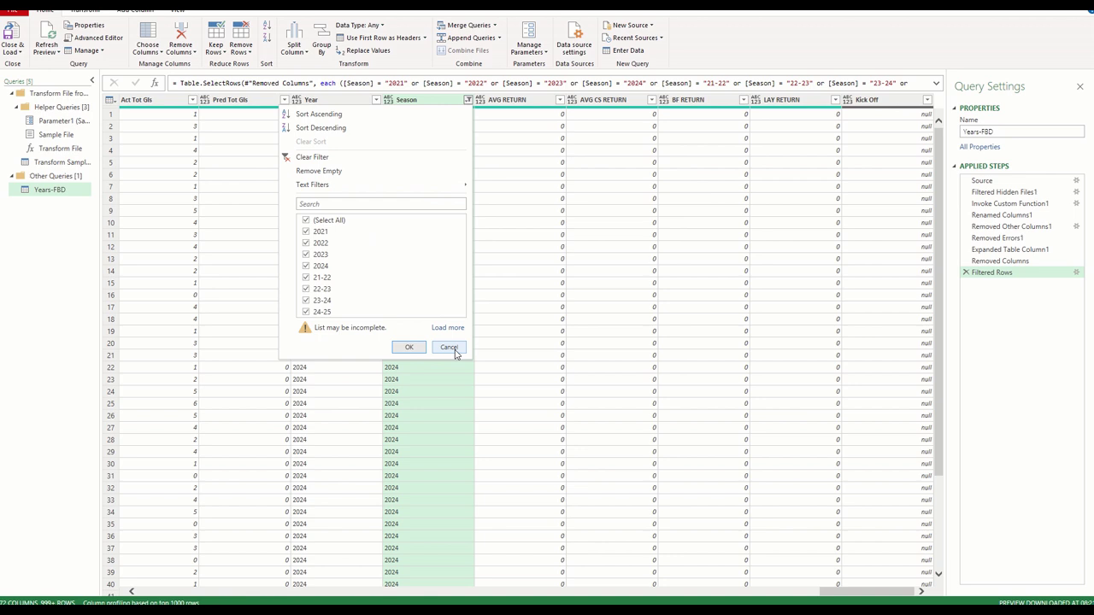
pyautogui.click(449, 347)
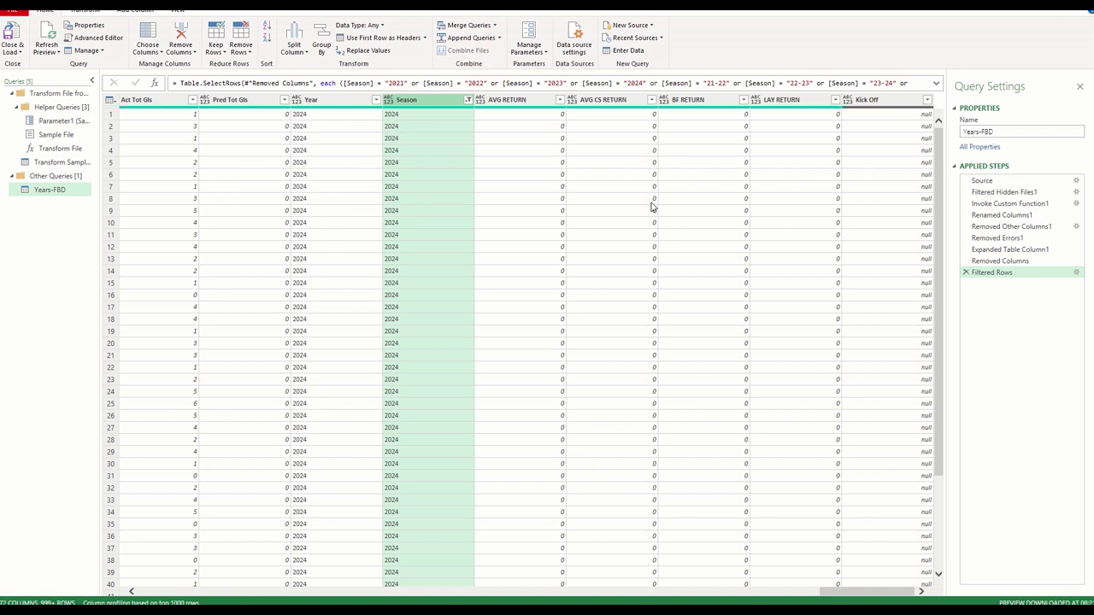
# Check the Filtered Rows Season filter (2021–2024, 21-22 to 24-25) unchanged, then close and load
pyautogui.click(1074, 272)
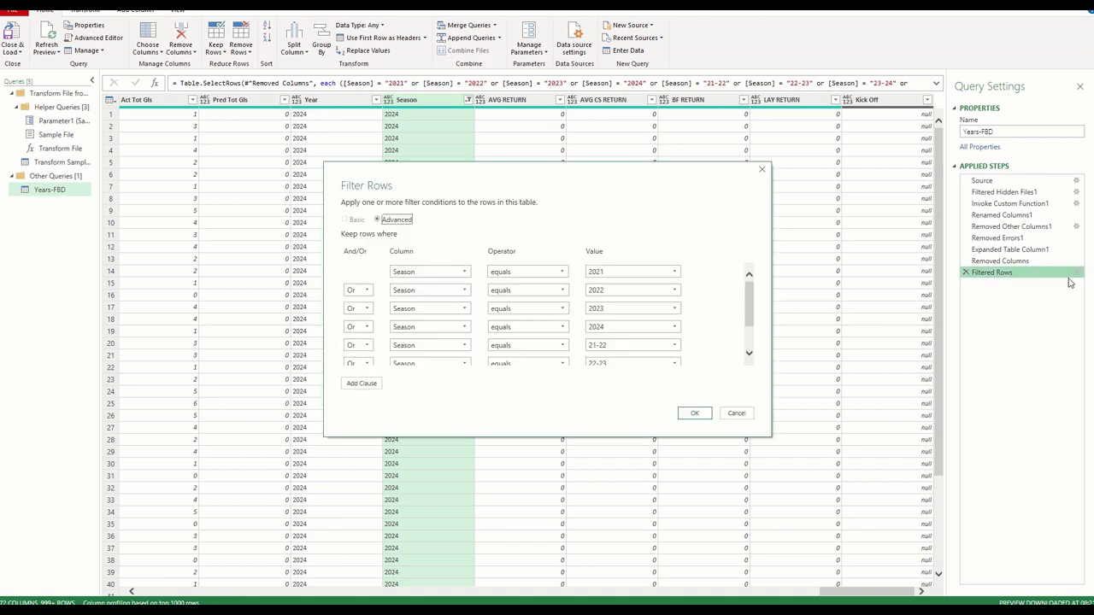
pyautogui.moveTo(747, 294); pyautogui.dragTo(750, 272)
pyautogui.moveTo(751, 308)
pyautogui.mouseDown()
pyautogui.moveTo(749, 332)
pyautogui.moveTo(749, 295)
pyautogui.mouseUp()
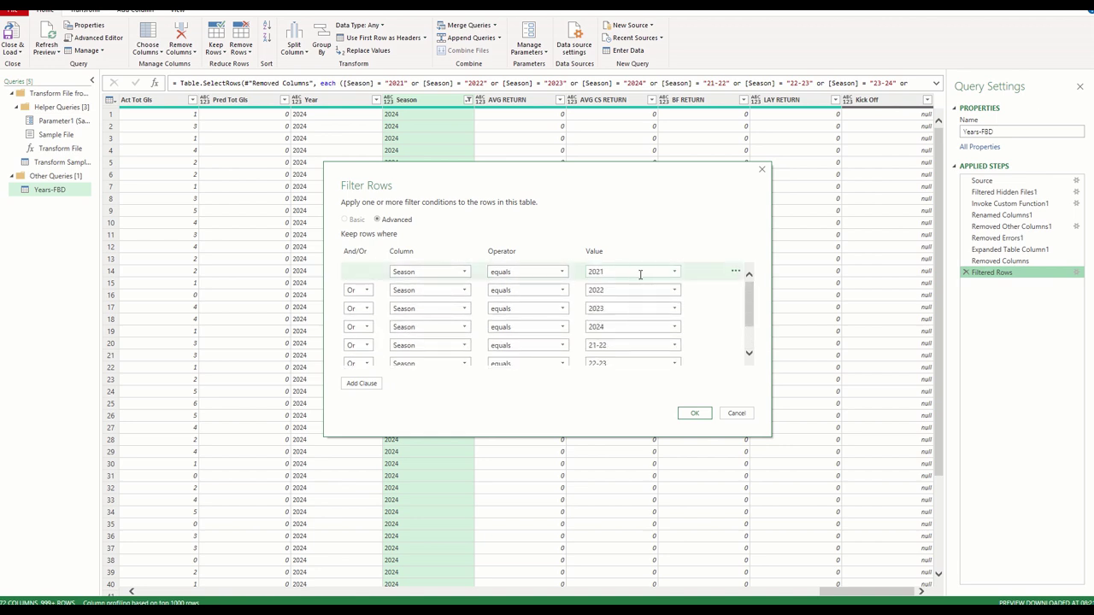
pyautogui.moveTo(749, 301); pyautogui.dragTo(751, 320)
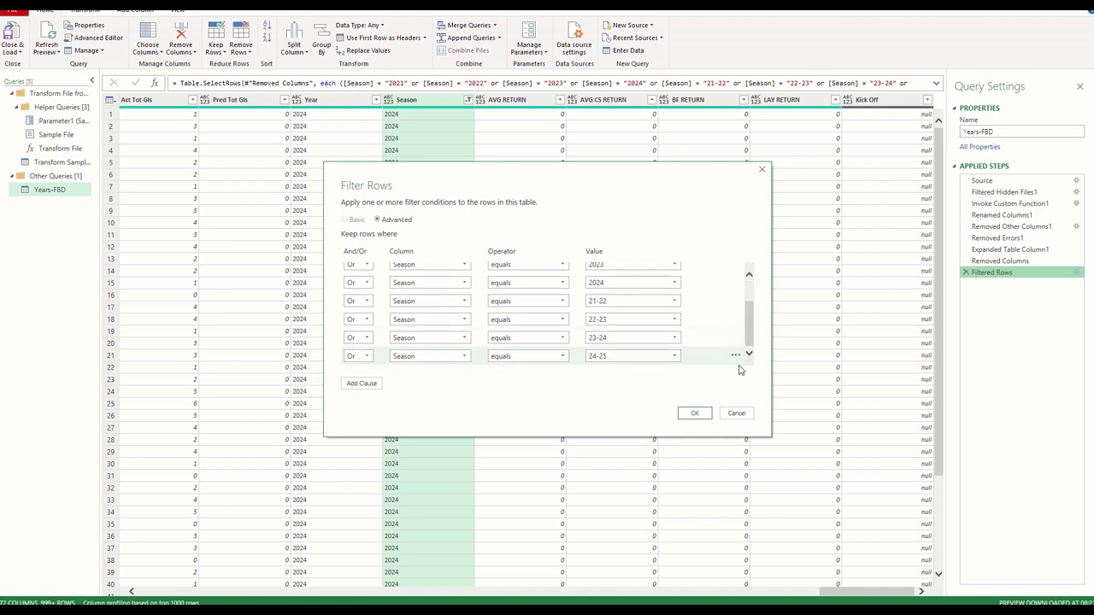
pyautogui.click(736, 414)
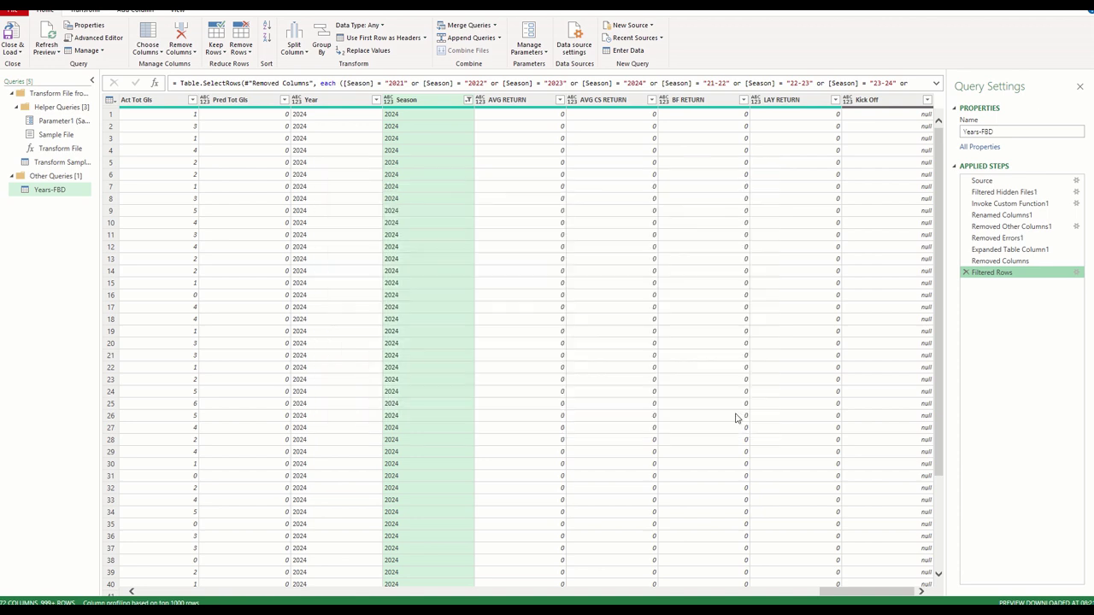
pyautogui.click(12, 36)
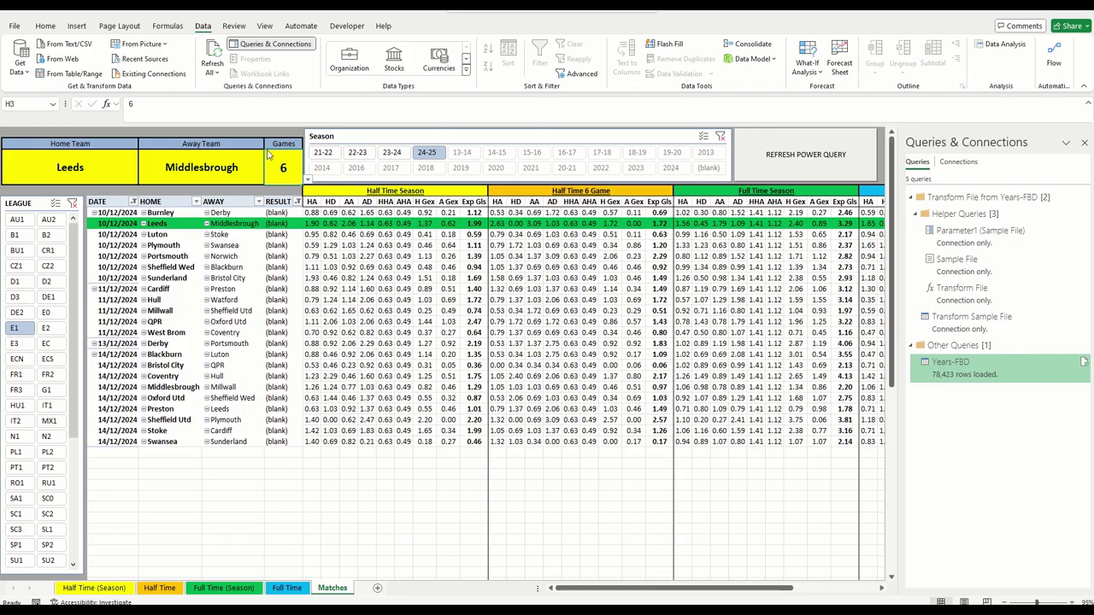
# Close the Queries & Connections pane and refresh the Power Query match data
pyautogui.click(1084, 143)
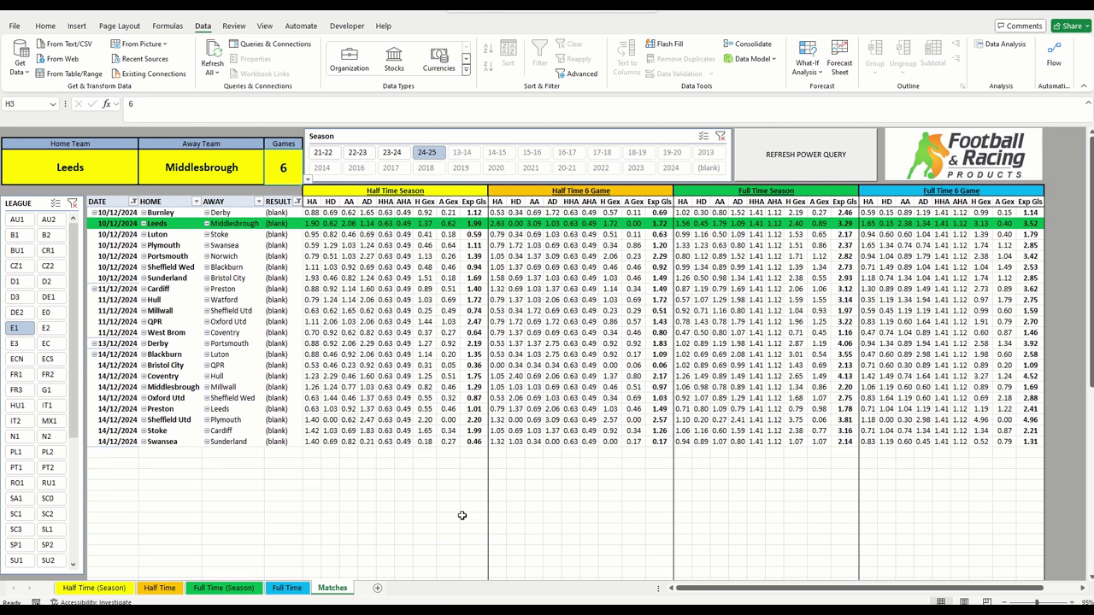
pyautogui.click(805, 163)
pyautogui.moveTo(75, 242)
pyautogui.mouseDown()
pyautogui.moveTo(82, 418)
pyautogui.moveTo(102, 236)
pyautogui.mouseUp()
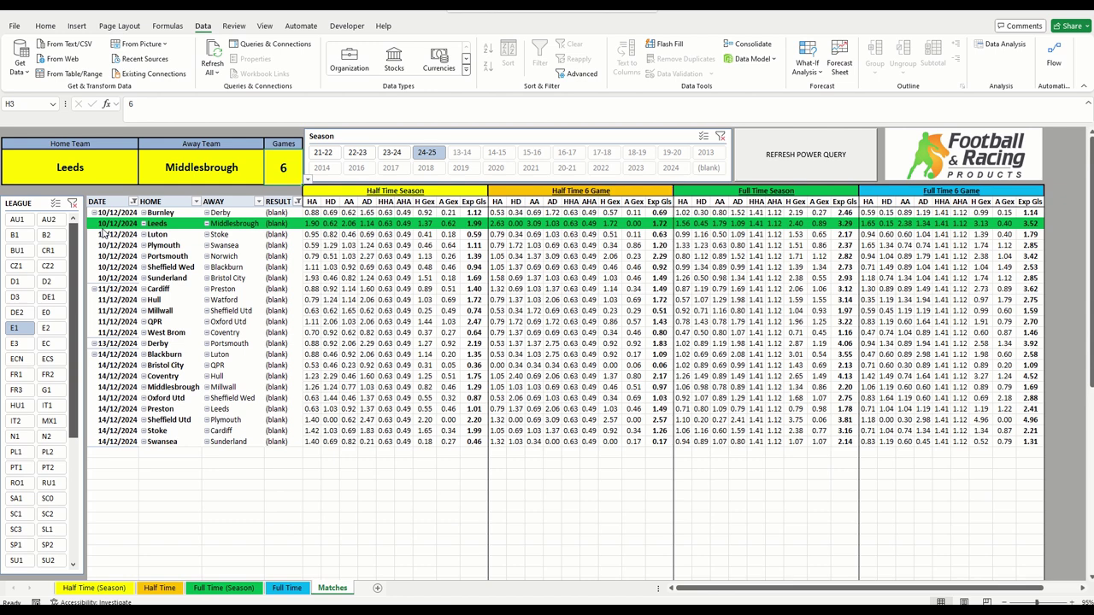
# Filter the LEAGUE slicer to E2, then E0, then back to E1
pyautogui.click(47, 330)
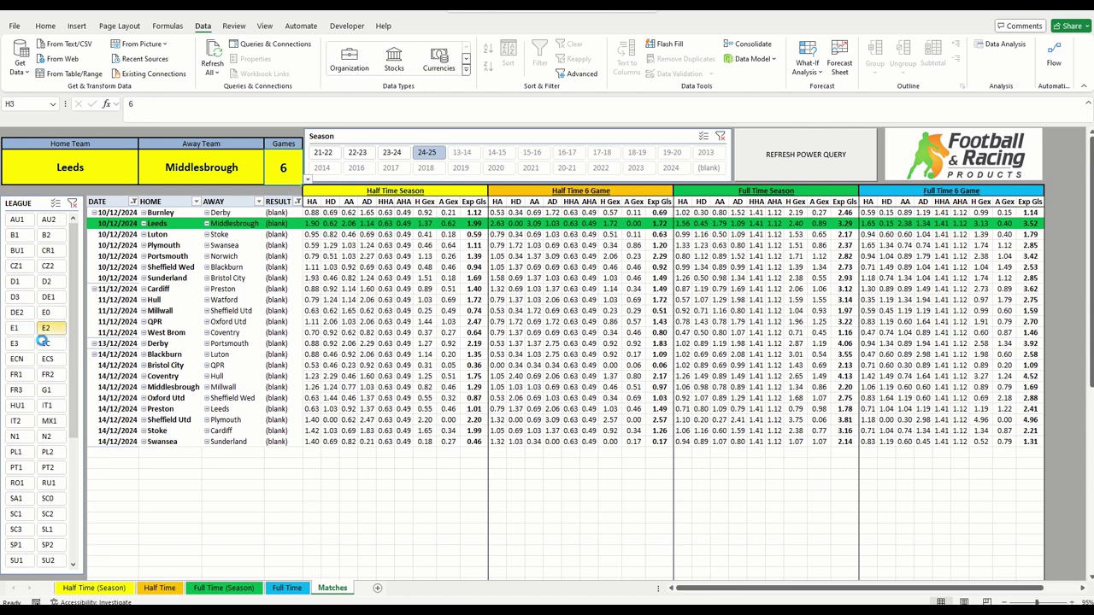
pyautogui.click(46, 326)
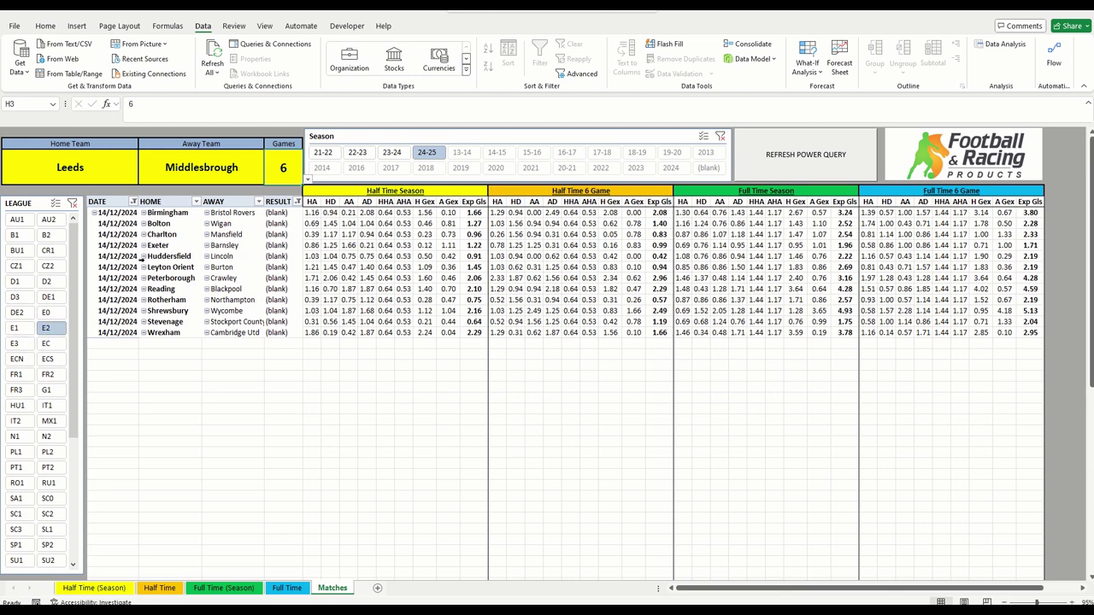
pyautogui.click(59, 313)
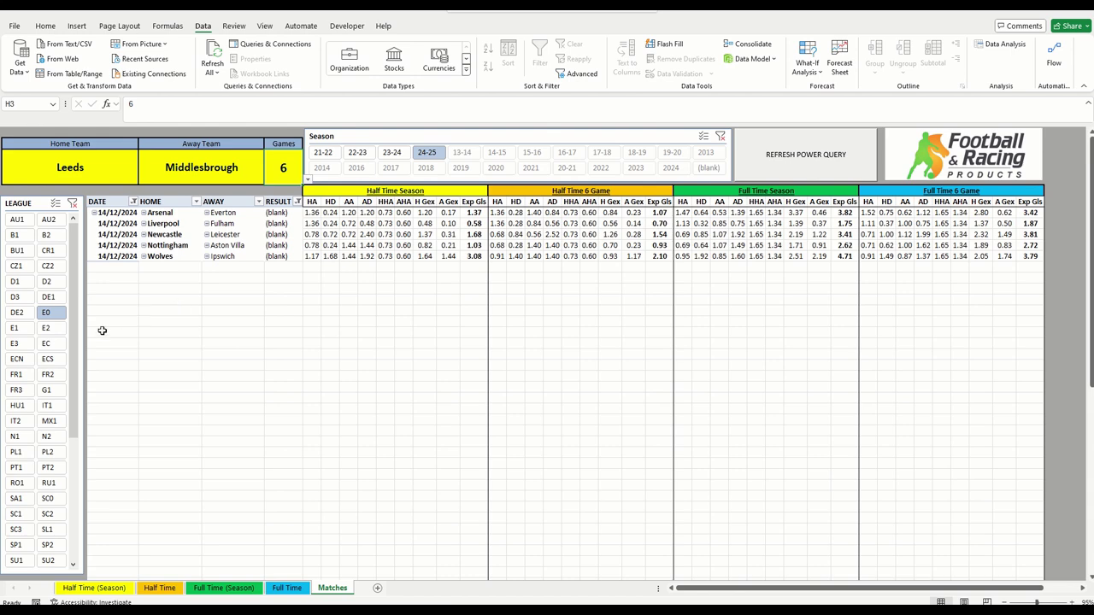
pyautogui.click(26, 328)
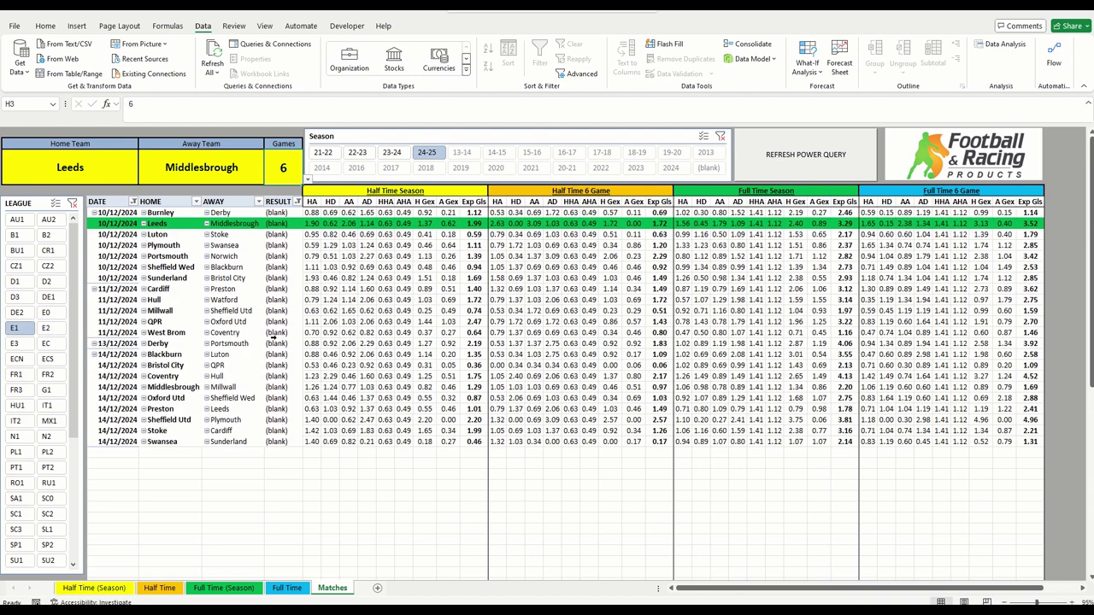
# Choose Luton as the Home Team in D3
pyautogui.click(118, 168)
pyautogui.click(143, 180)
pyautogui.scroll(2, 143, 215)
pyautogui.click(120, 163)
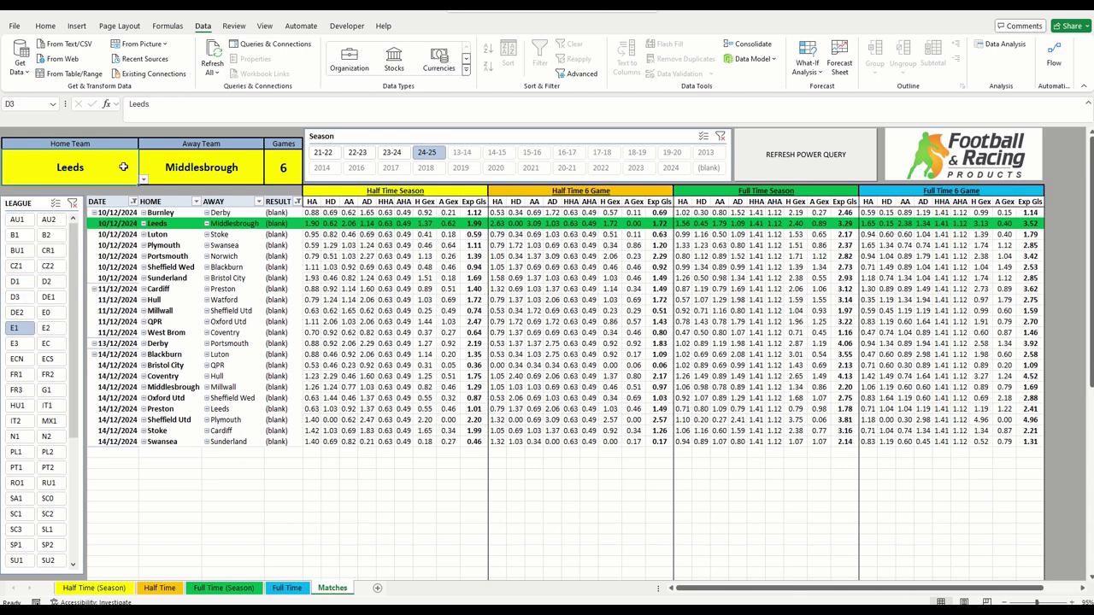
pyautogui.click(144, 180)
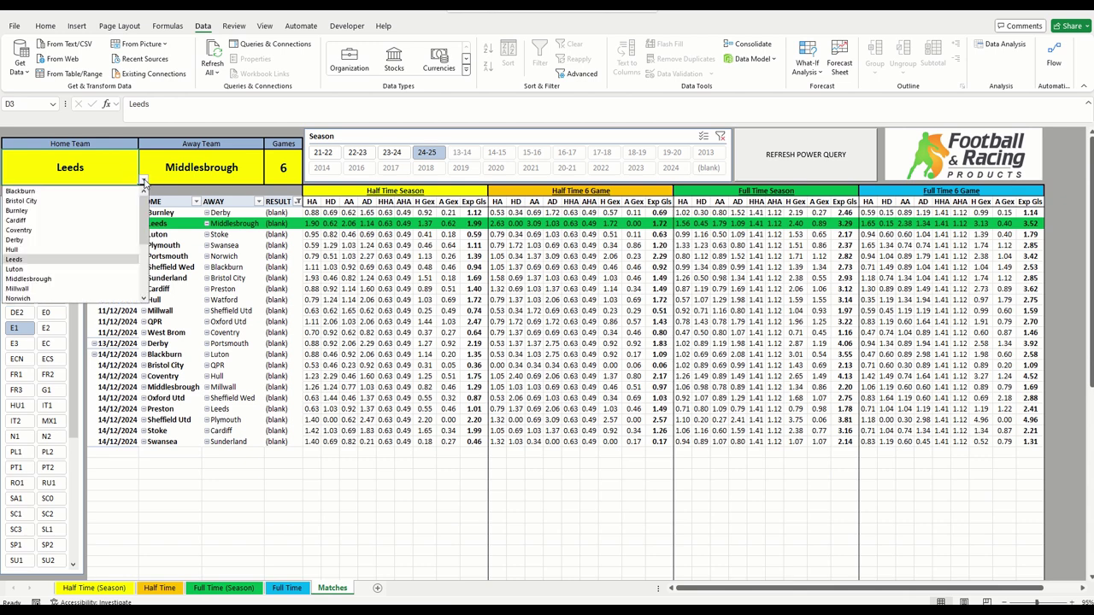
pyautogui.click(83, 269)
# Choose Stoke as the Away Team in F3
pyautogui.click(200, 175)
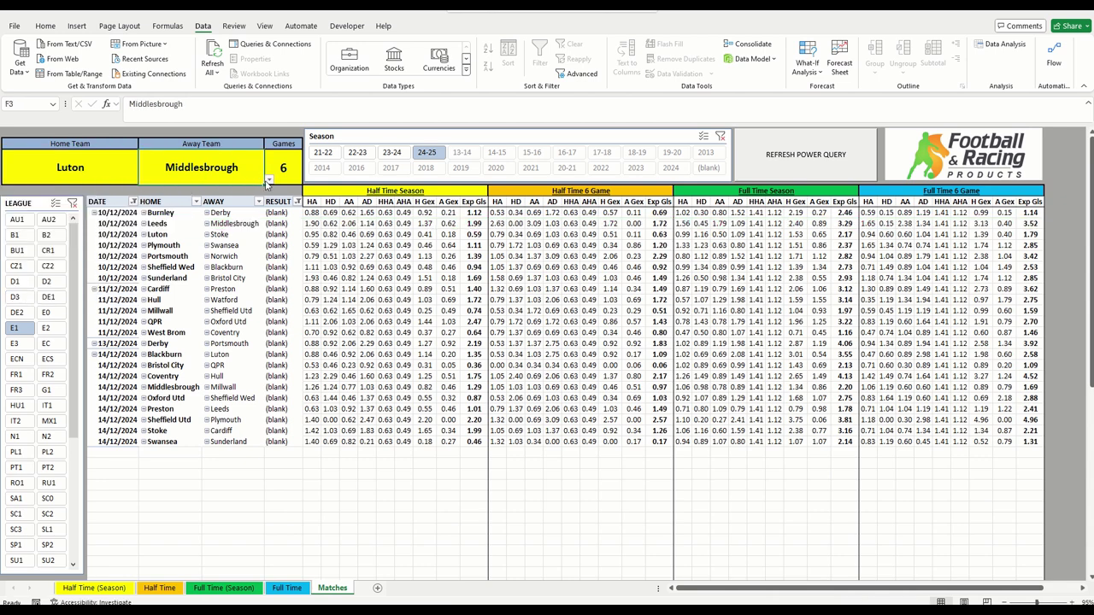
pyautogui.click(268, 179)
pyautogui.scroll(-2, 265, 248)
pyautogui.scroll(-1, 270, 261)
pyautogui.click(241, 278)
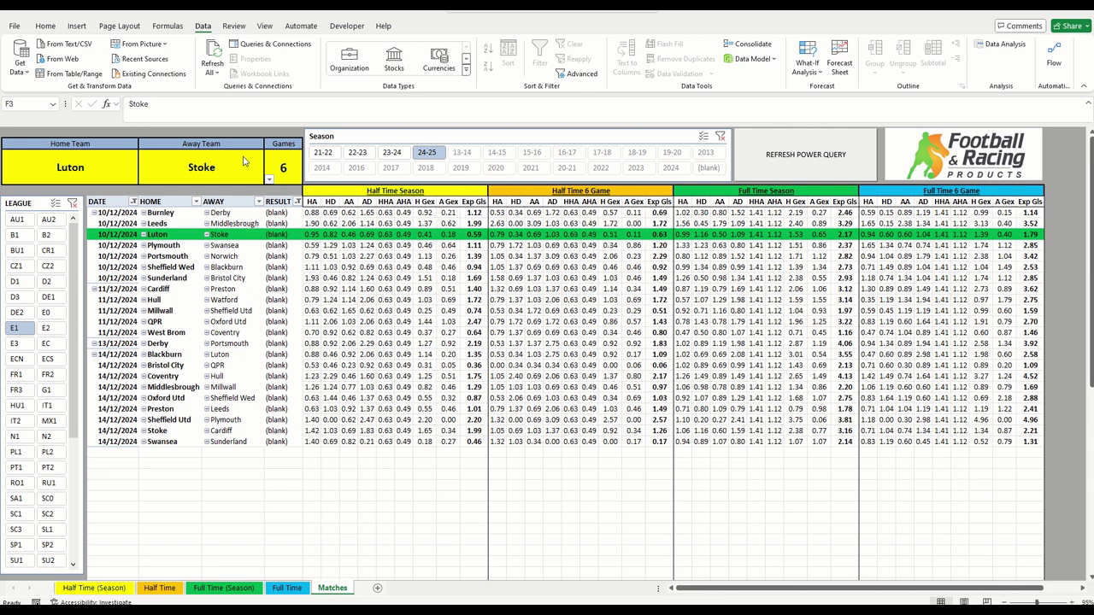
# Switch the H3 Games count to 10, then 50, then back to 6
pyautogui.click(278, 167)
pyautogui.click(307, 185)
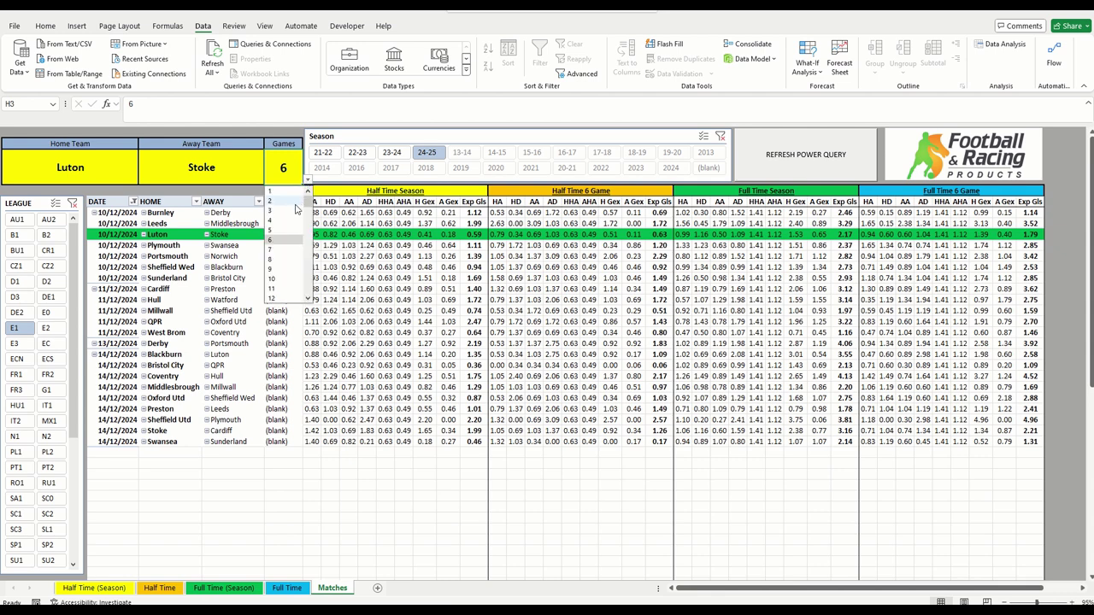
pyautogui.click(271, 279)
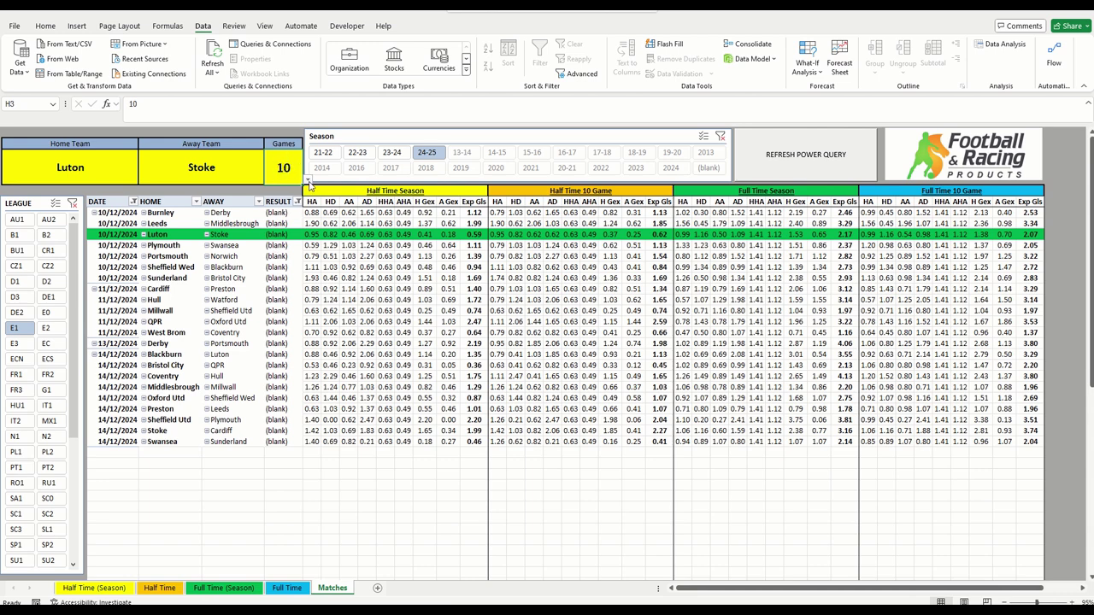
pyautogui.click(307, 180)
pyautogui.moveTo(309, 205); pyautogui.dragTo(309, 295)
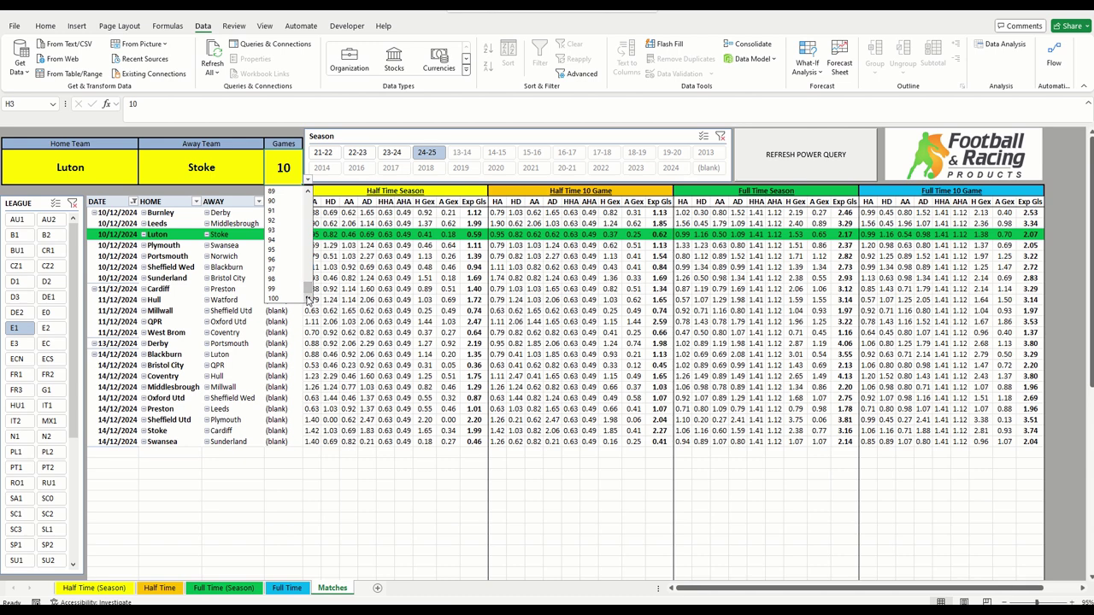
pyautogui.moveTo(305, 292); pyautogui.dragTo(306, 235)
pyautogui.click(271, 220)
pyautogui.click(284, 219)
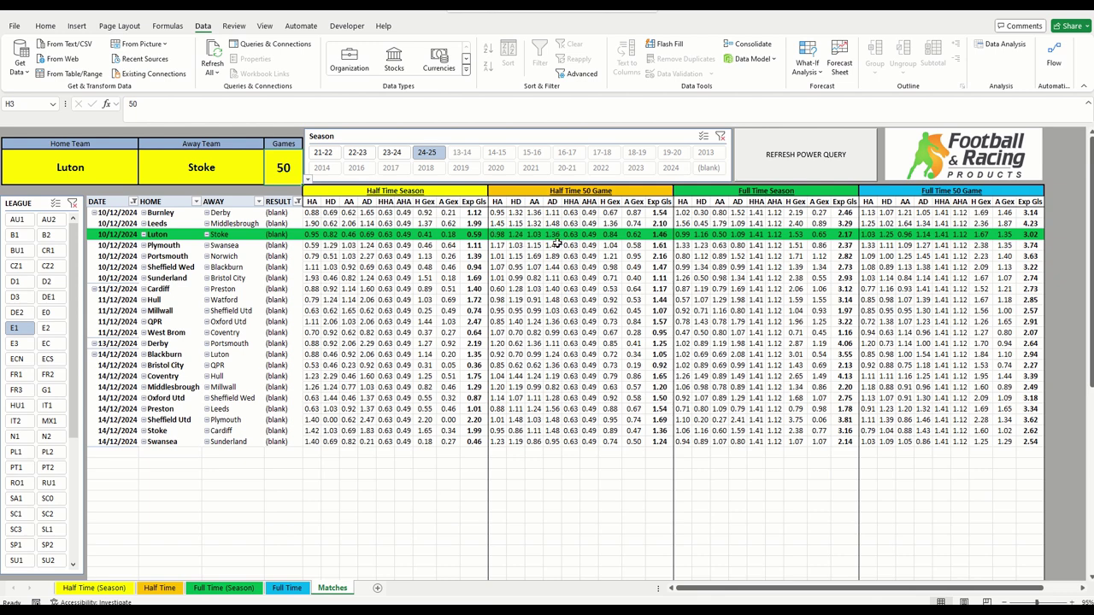
pyautogui.click(307, 180)
pyautogui.moveTo(309, 237); pyautogui.dragTo(309, 206)
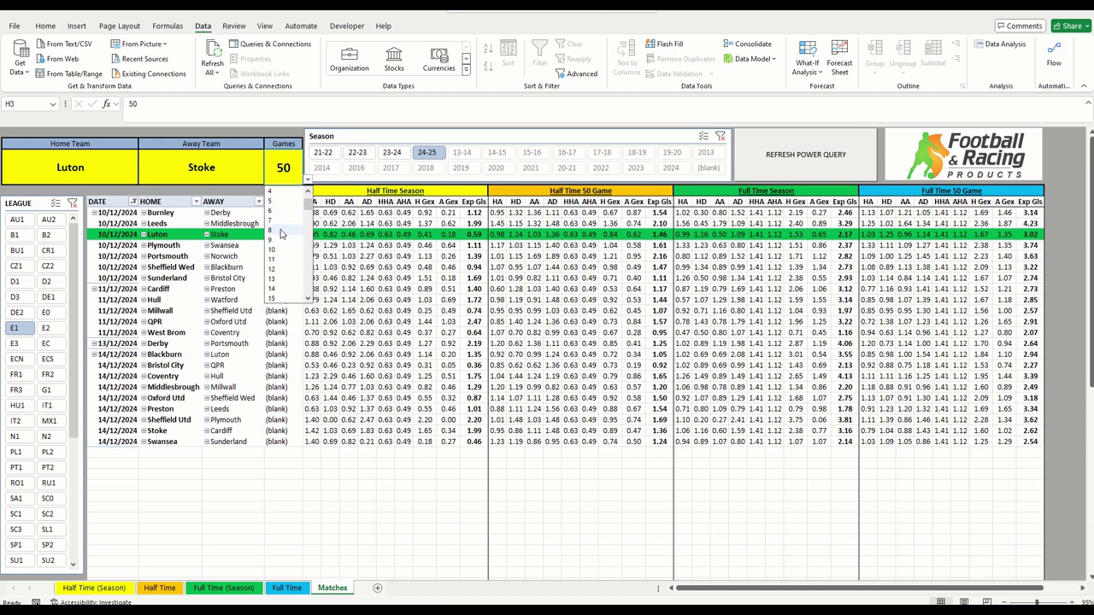
pyautogui.click(270, 210)
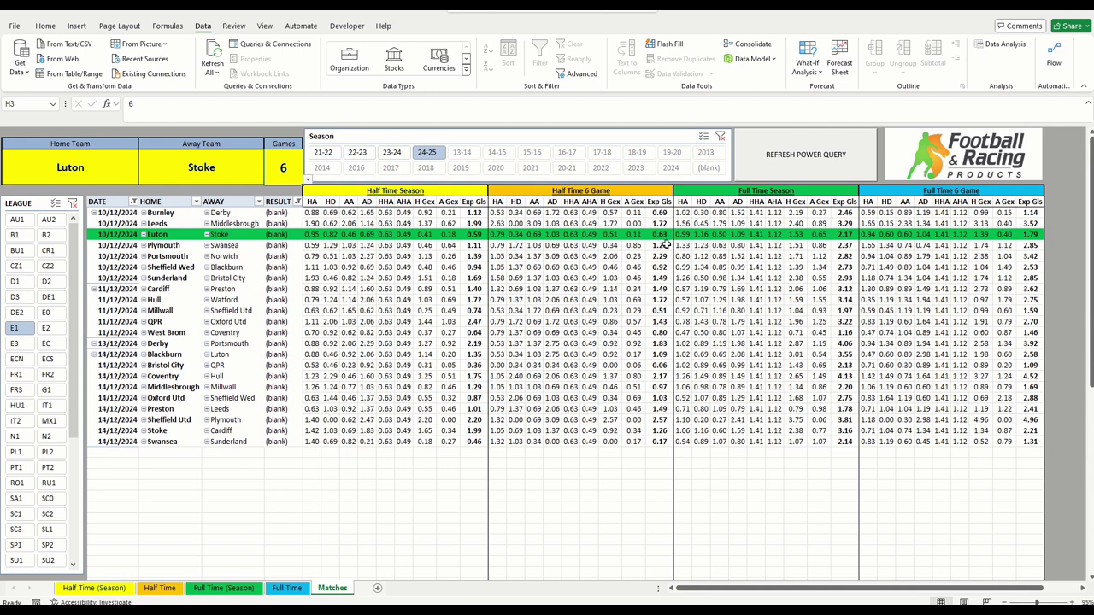
# Try Games counts of 8 and then 3 in H3
pyautogui.click(307, 180)
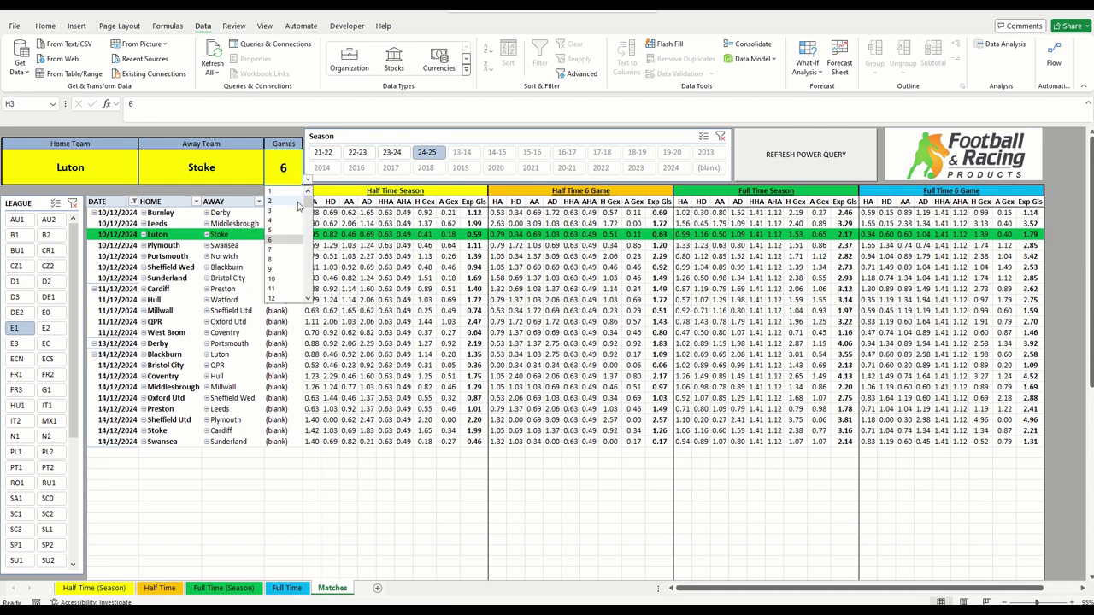
pyautogui.click(282, 259)
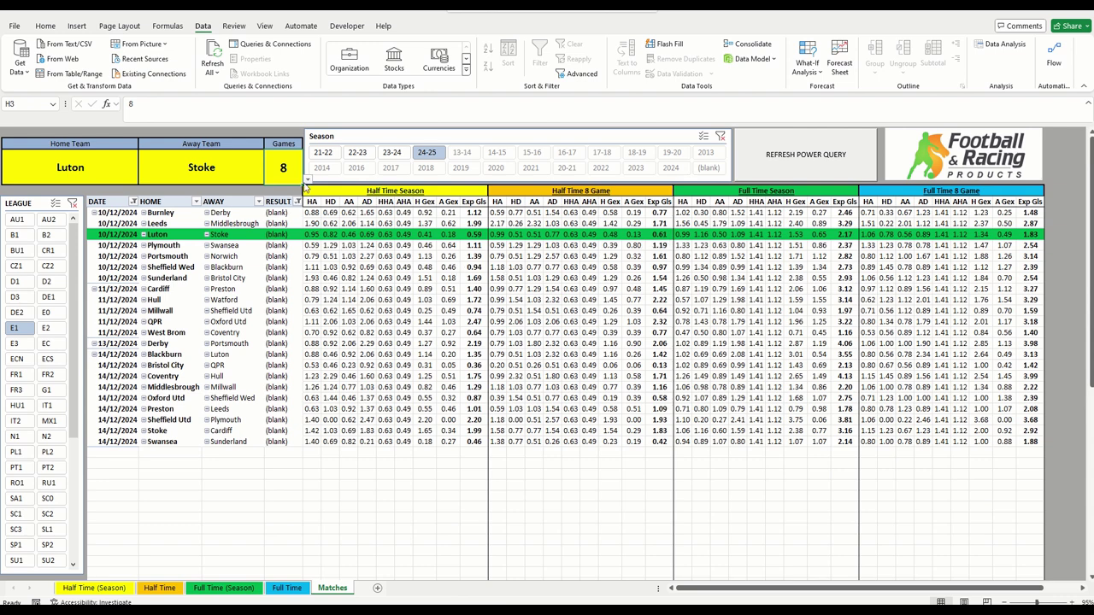
pyautogui.click(307, 181)
pyautogui.click(282, 211)
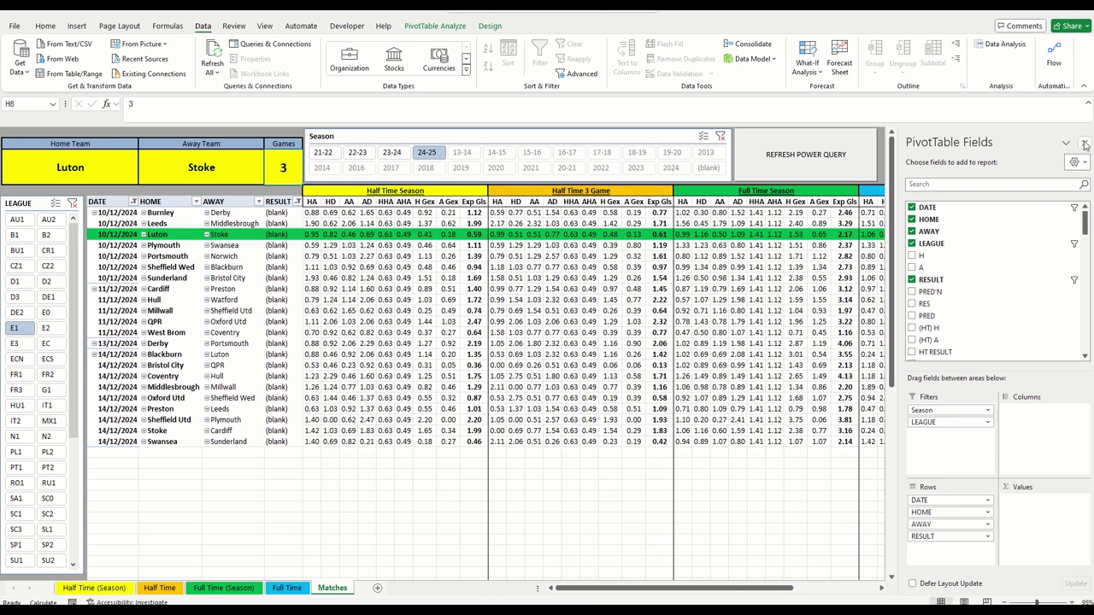
# Close the PivotTable Fields pane and set the Games count back to 6
pyautogui.click(1085, 145)
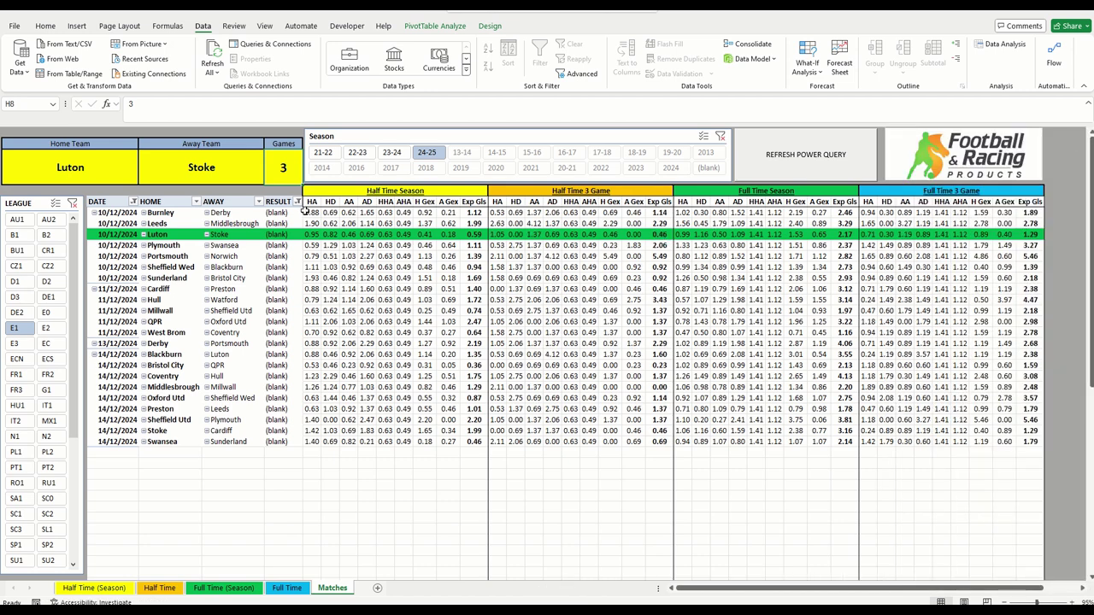
pyautogui.click(295, 172)
pyautogui.click(308, 180)
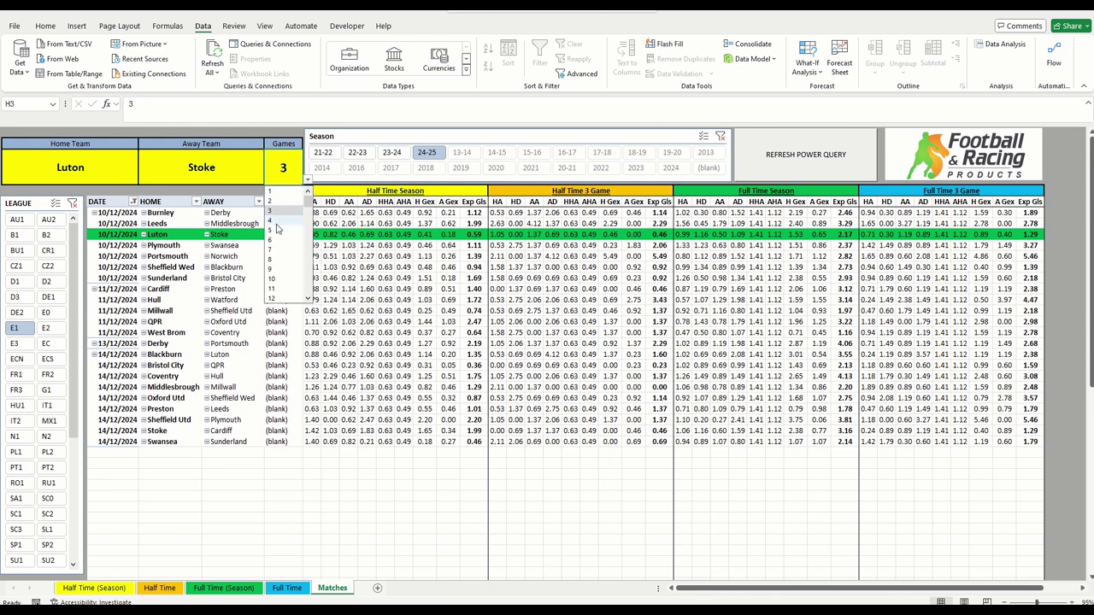
pyautogui.click(274, 241)
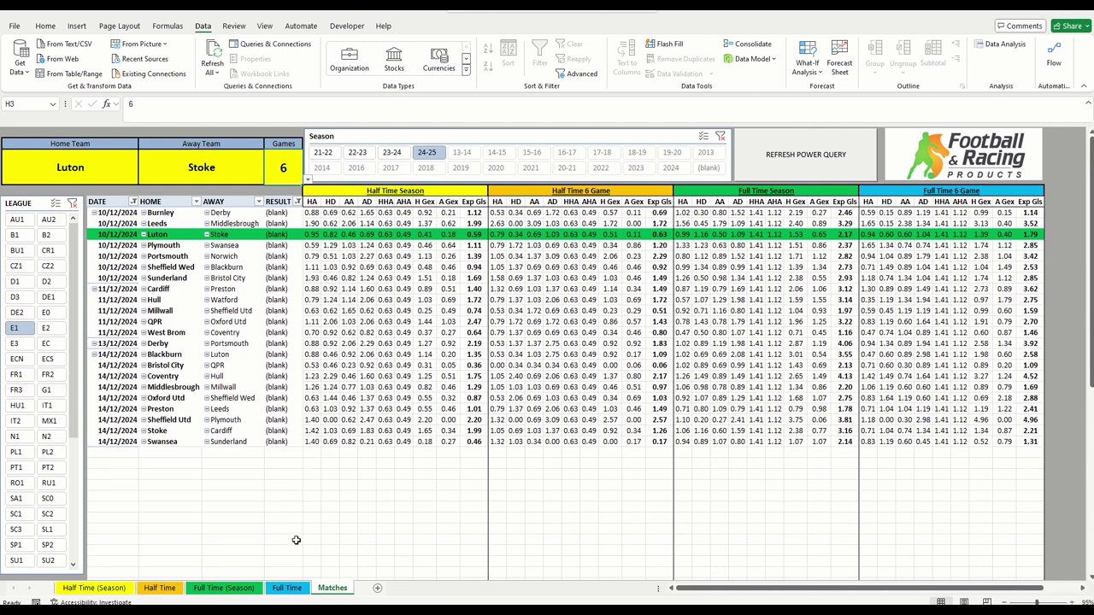
# View the Full Time sheet: Luton 62.18%, draw 27.36%, Stoke 10.46% over 6 games
pyautogui.click(289, 588)
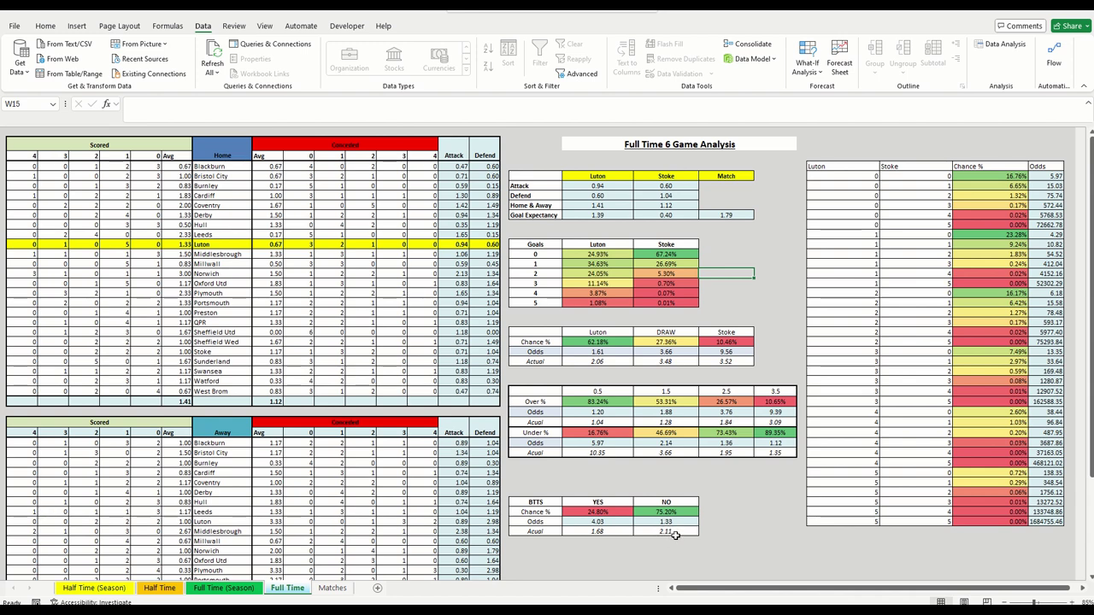
# Compare the Full Time (Season) and Full Time 6 Game analysis sheets
pyautogui.click(223, 589)
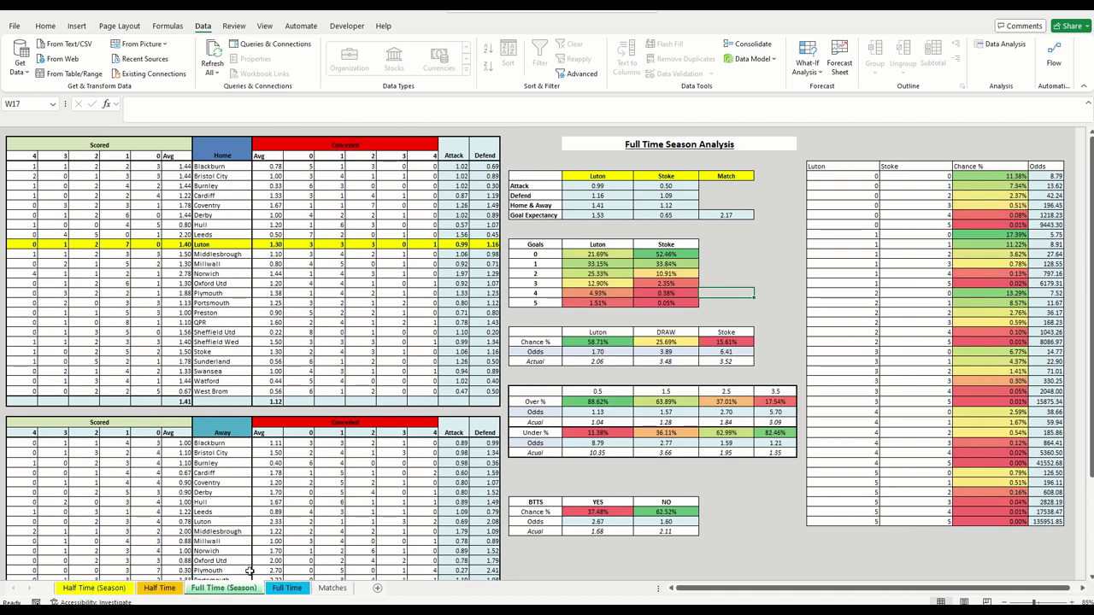
pyautogui.click(288, 588)
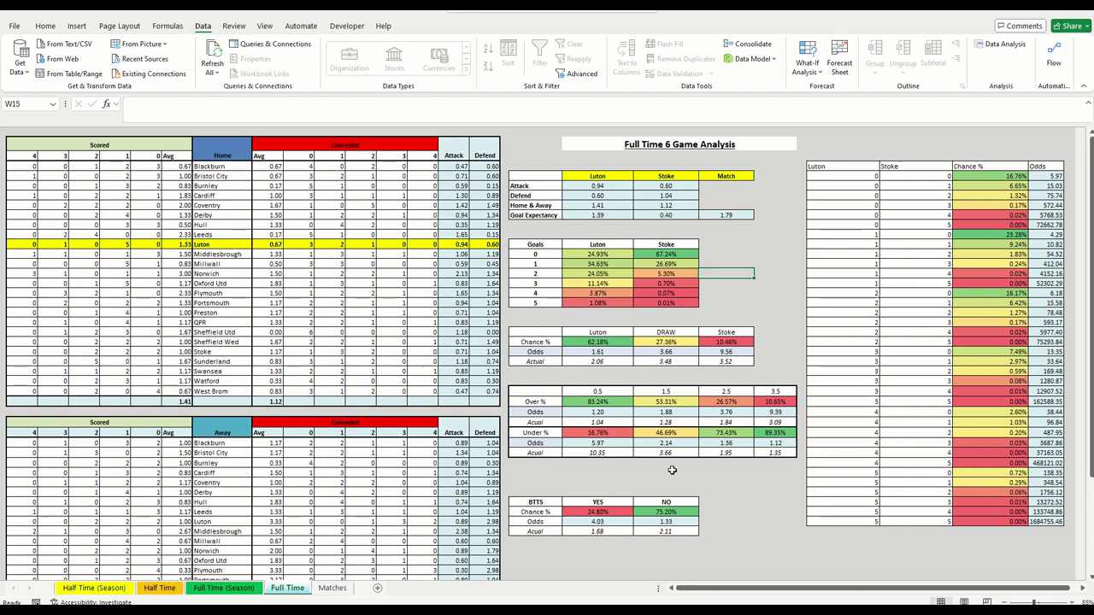
pyautogui.click(236, 590)
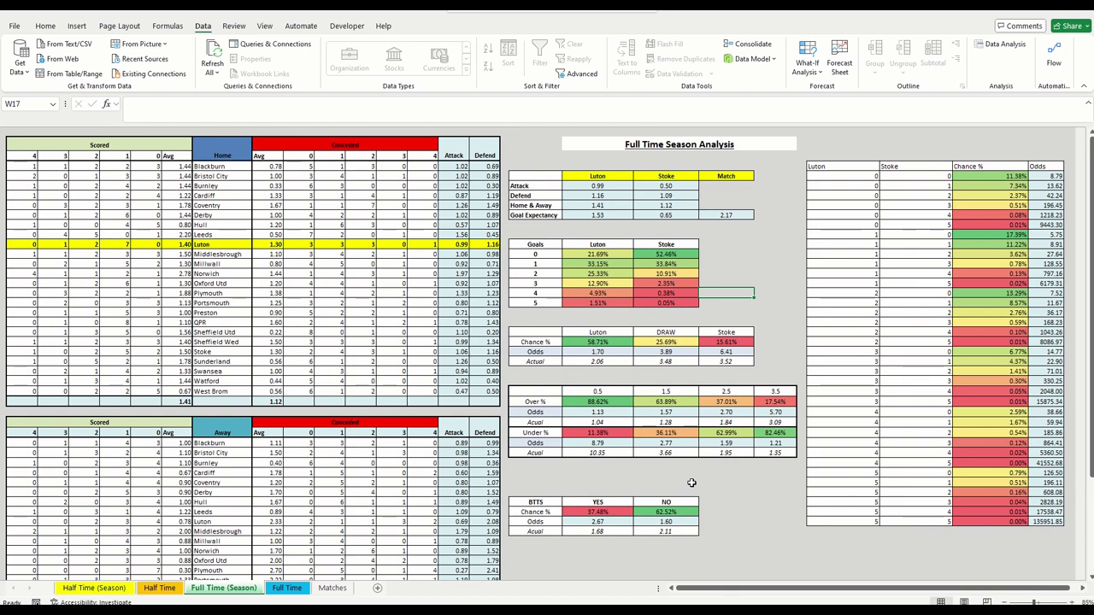
pyautogui.click(290, 588)
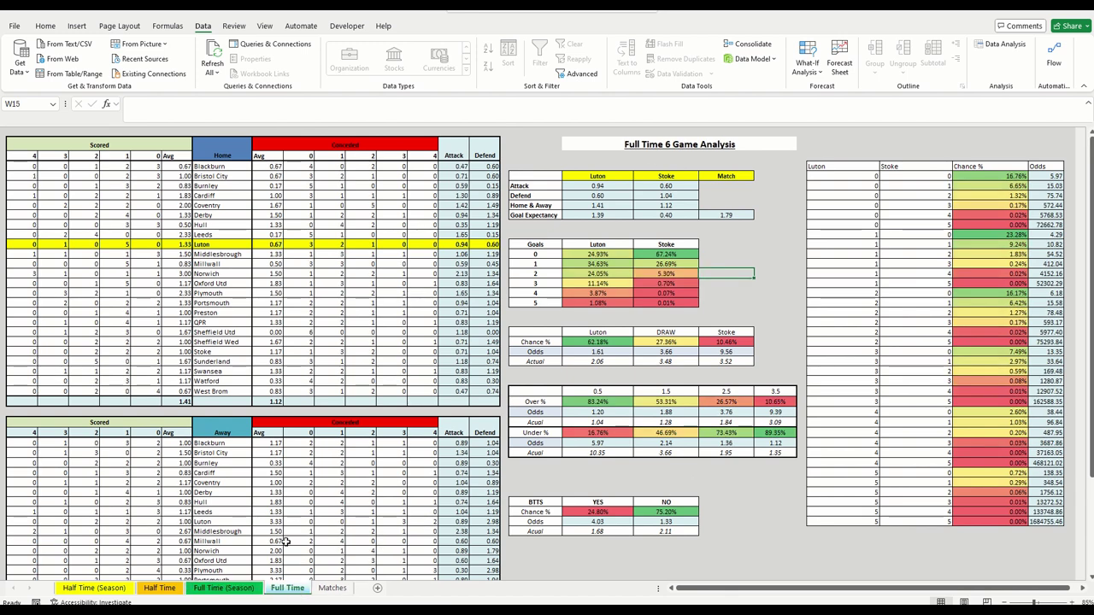
pyautogui.click(241, 588)
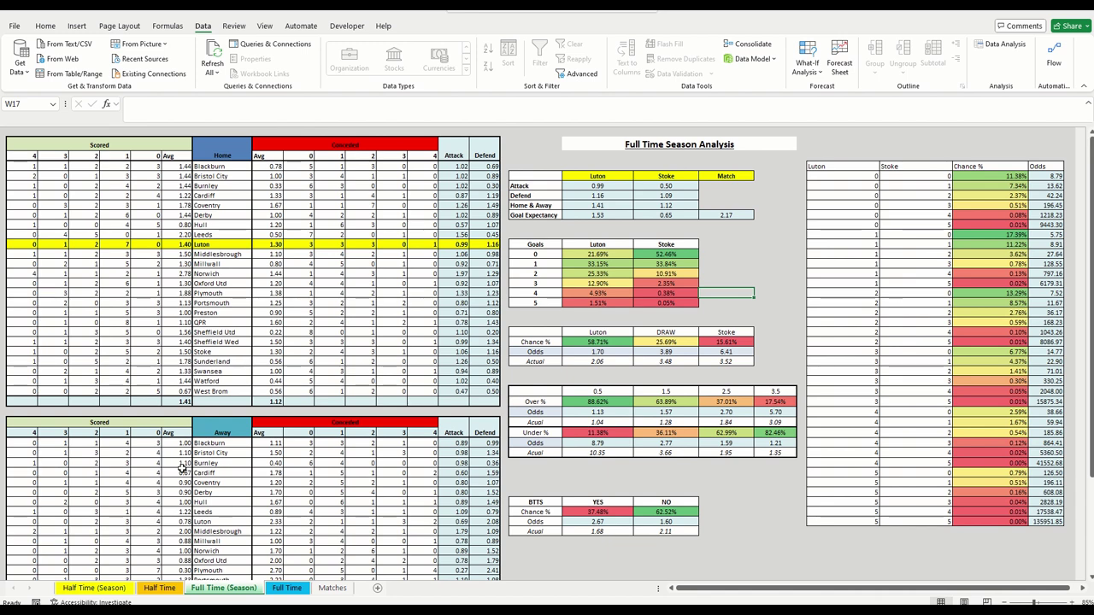
# Review the Half Time and Half Time (Season) sheets, then return to Matches
pyautogui.click(158, 589)
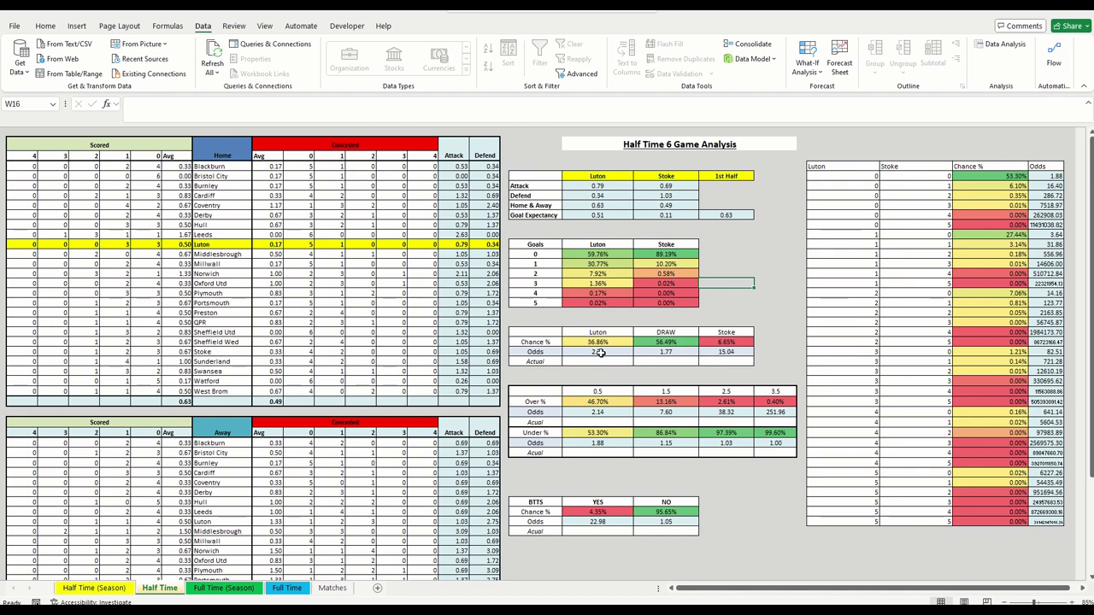
pyautogui.click(94, 588)
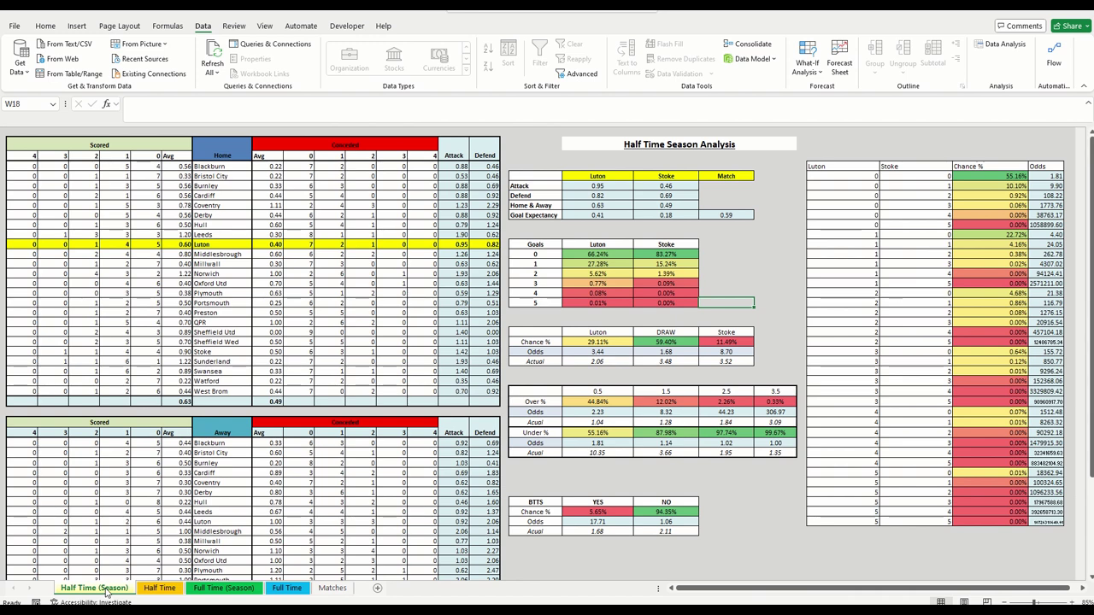
pyautogui.click(325, 593)
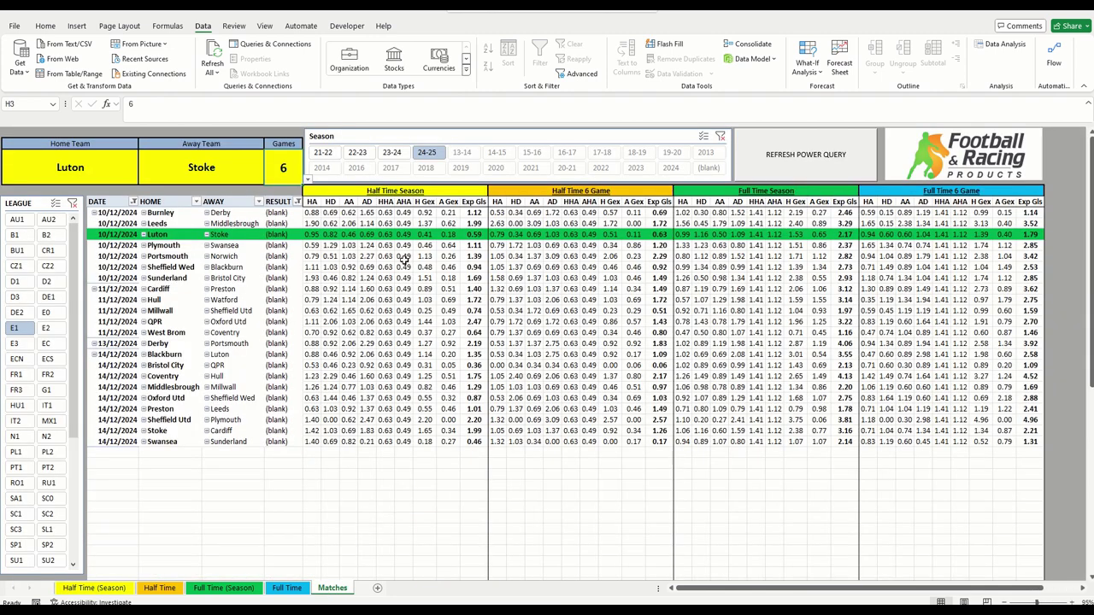
# Set Games to 10, review the Half Time 10 Game Analysis, and return to Matches
pyautogui.click(309, 186)
pyautogui.click(275, 278)
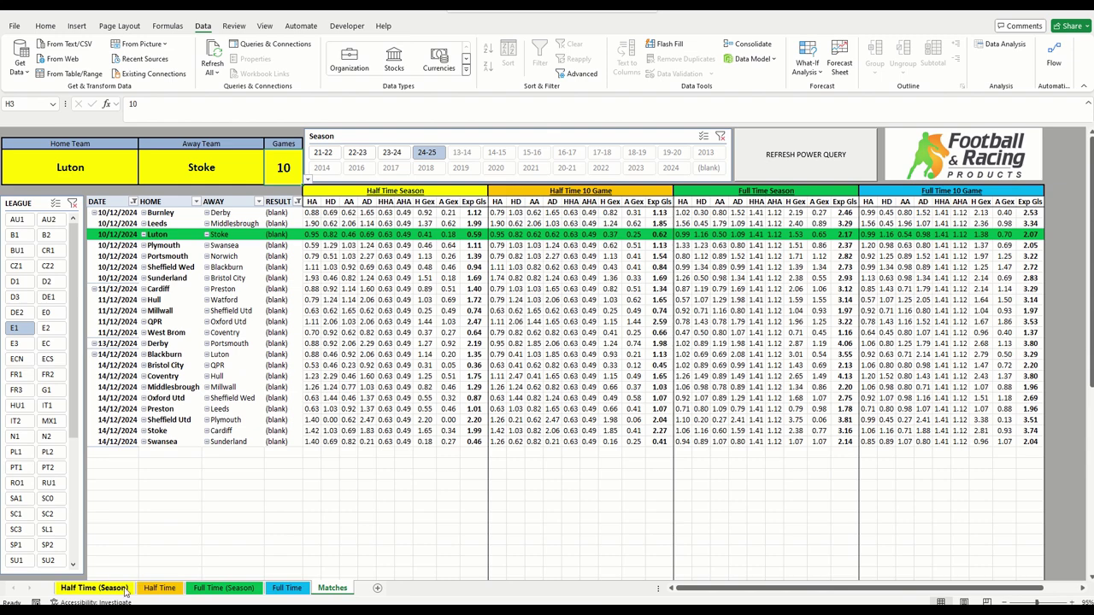
pyautogui.click(163, 590)
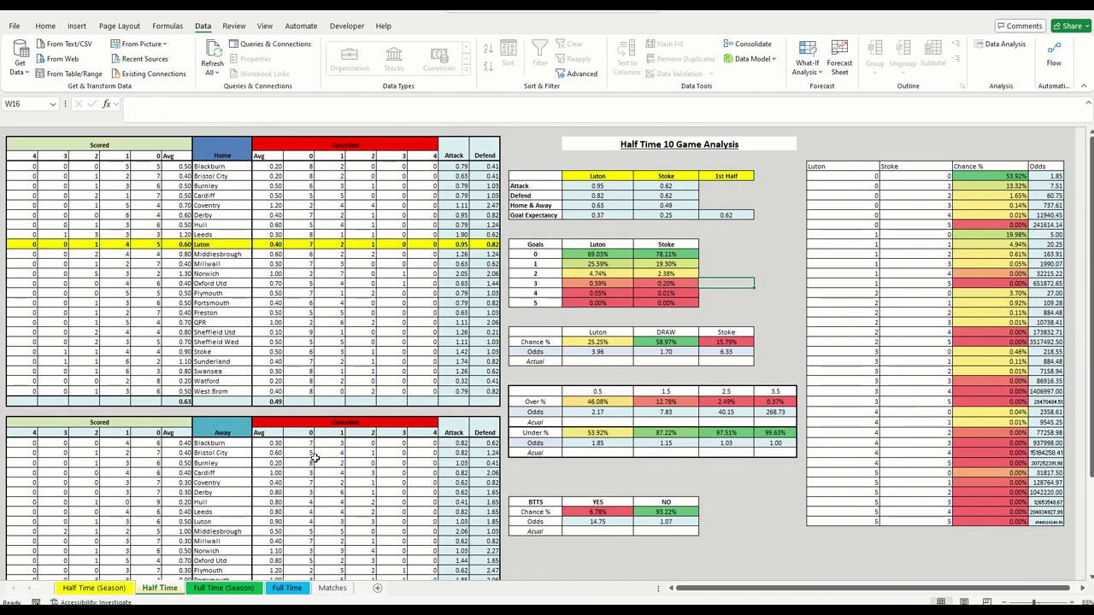
pyautogui.click(332, 588)
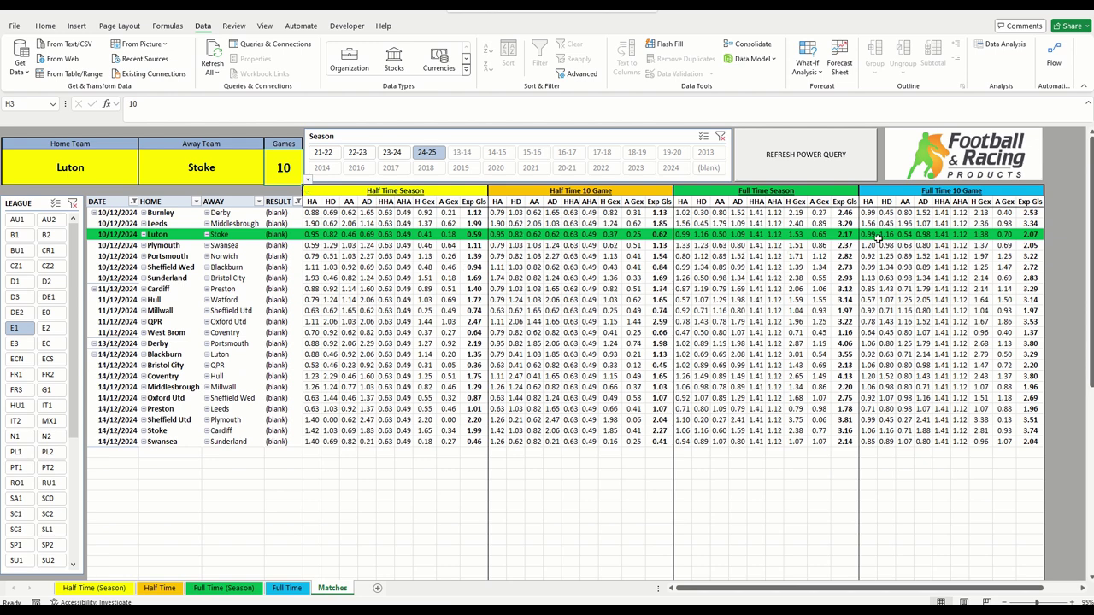
# Change the H3 Games count to 12, then to 8
pyautogui.click(309, 182)
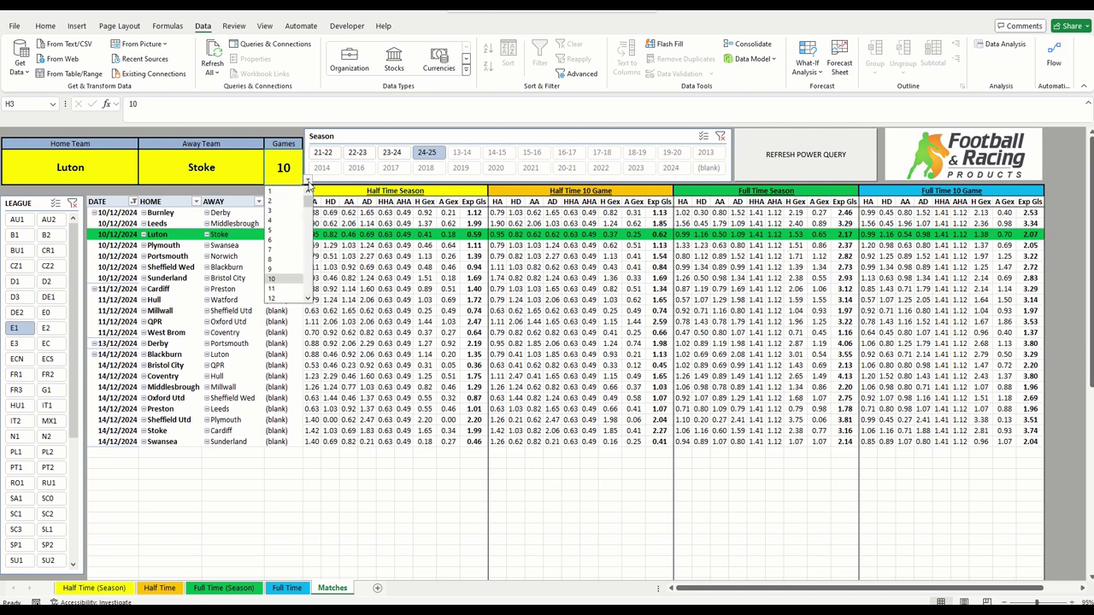
pyautogui.click(289, 298)
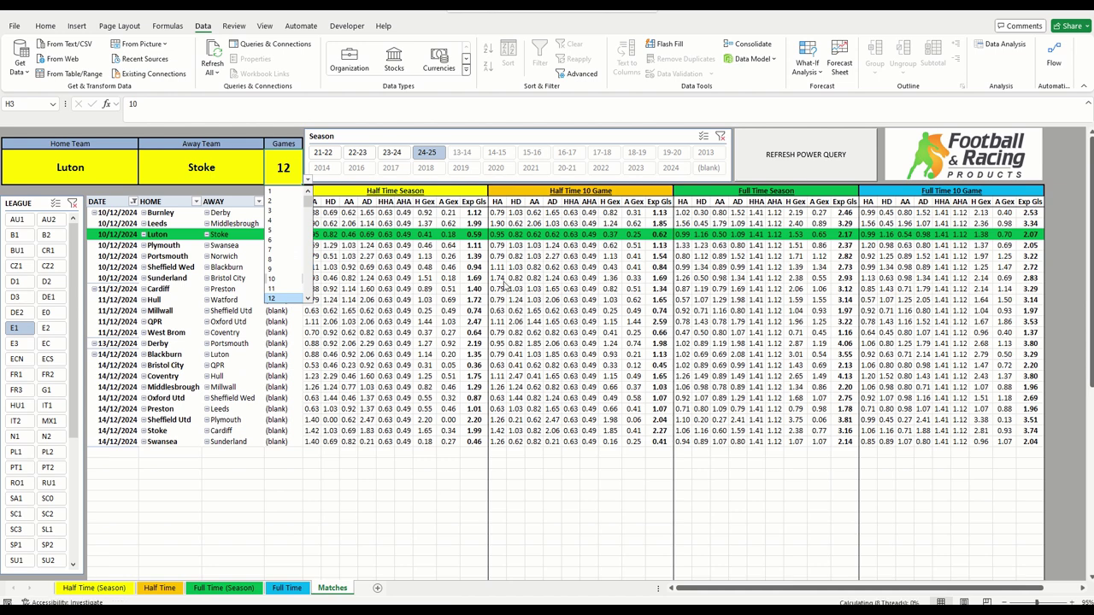
pyautogui.press('Return')
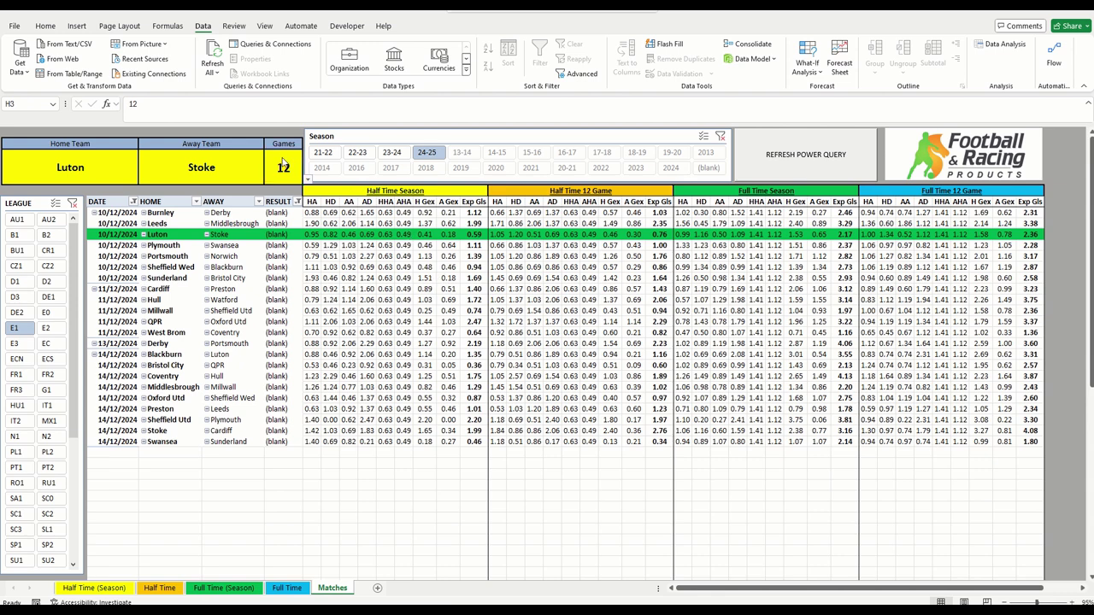
pyautogui.click(306, 181)
pyautogui.click(281, 260)
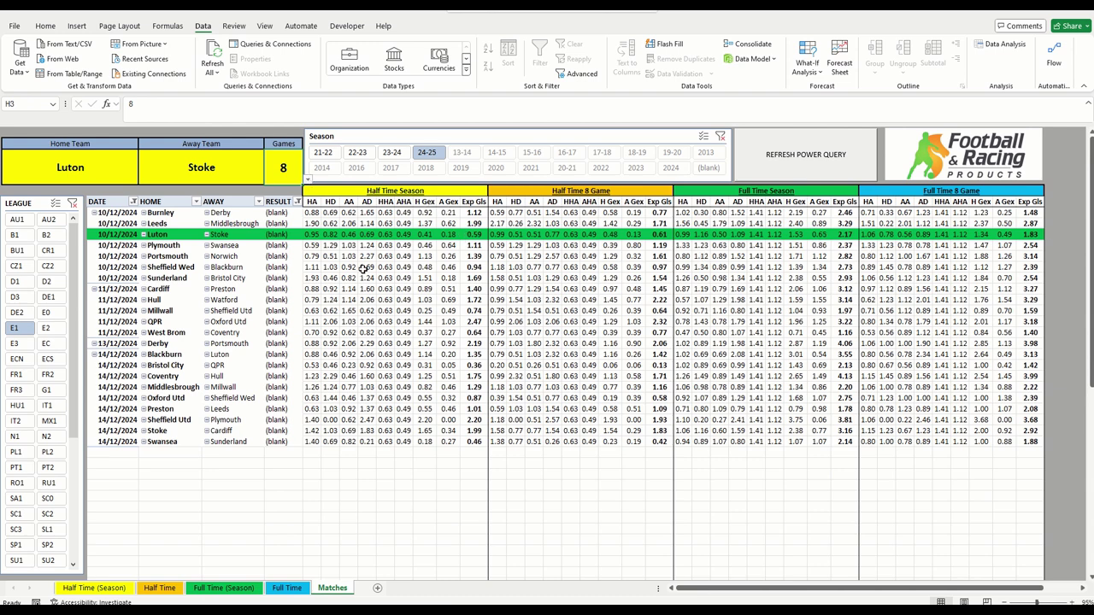
# Set the H3 Games count to 7 for Luton versus Stoke
pyautogui.click(307, 180)
pyautogui.click(282, 249)
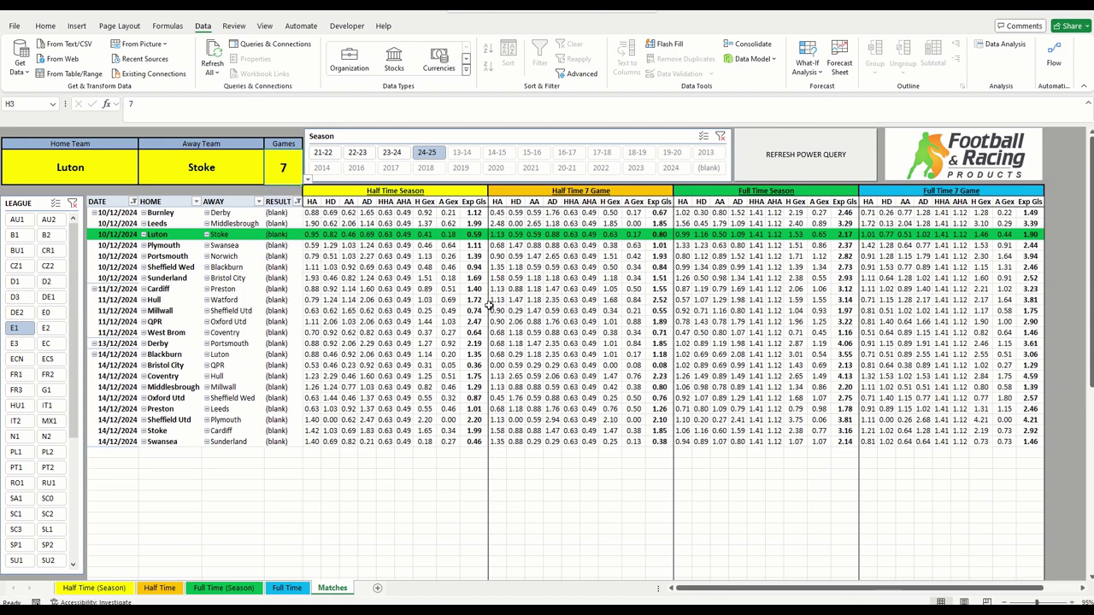